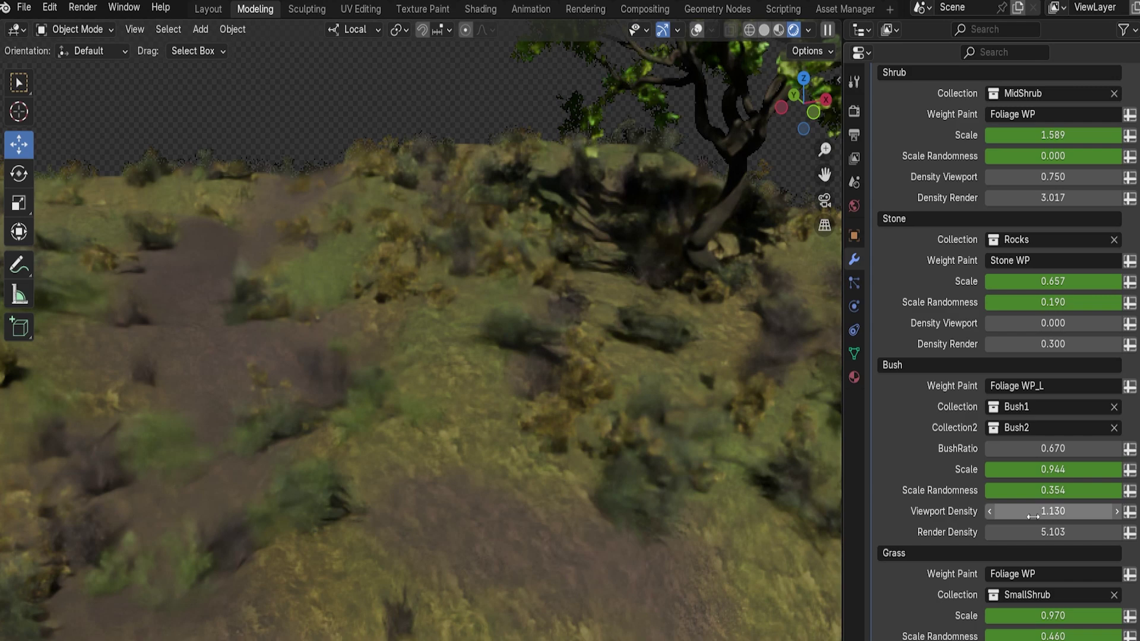
Set the stones' viewport density to 0.380 and increase their scale
scroll(1033, 517, "down", 3)
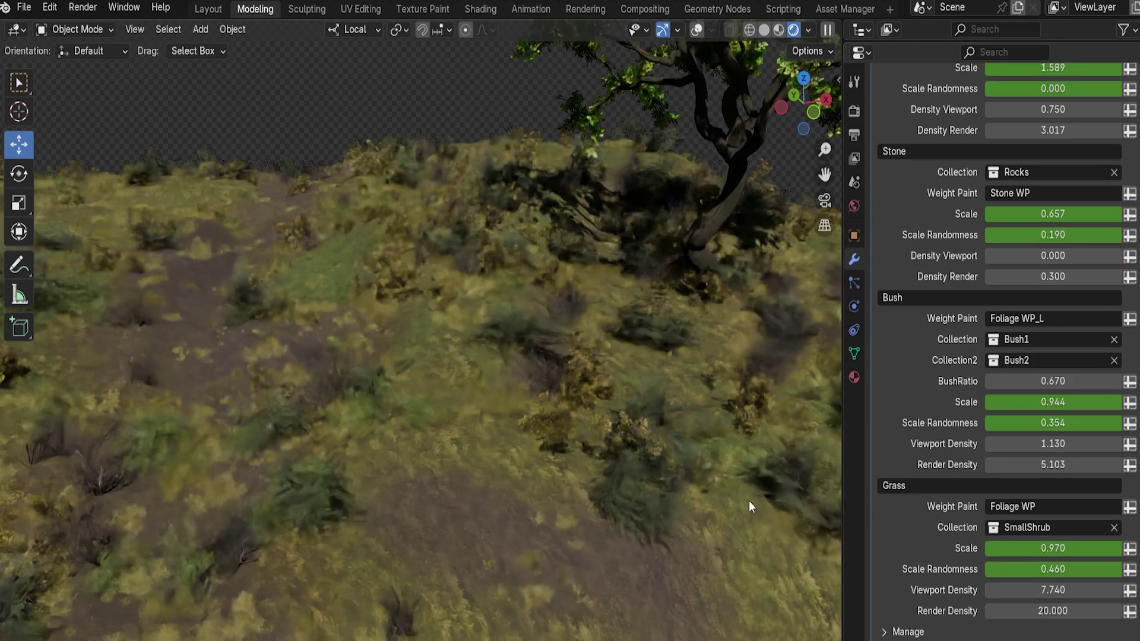
left_click_drag(1042, 256, 1069, 256)
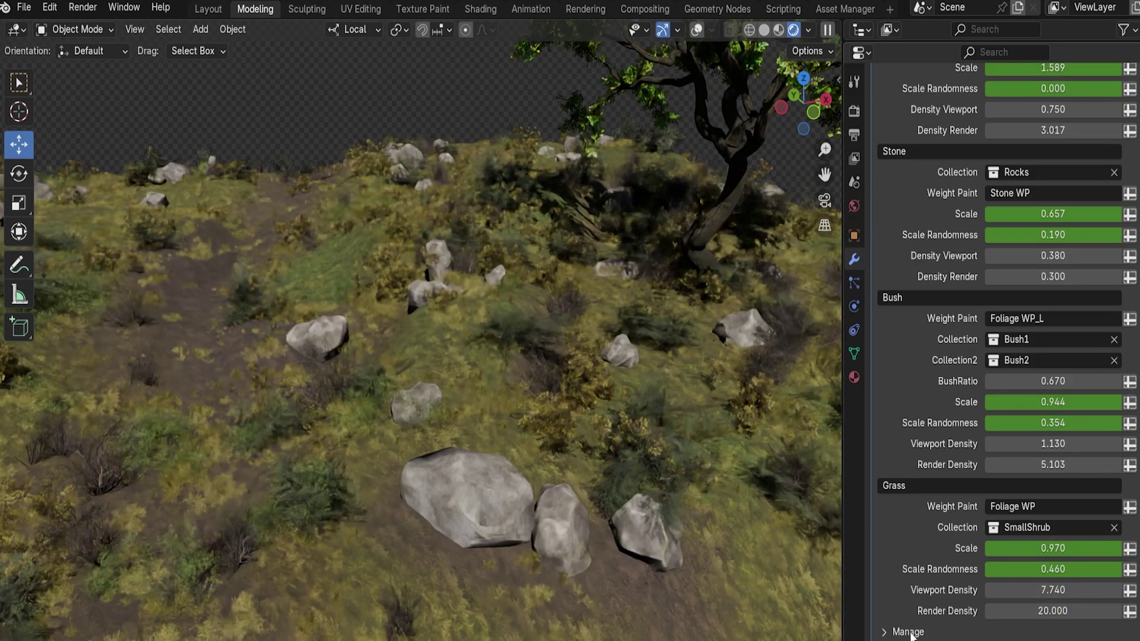
left_click_drag(1053, 214, 1093, 213)
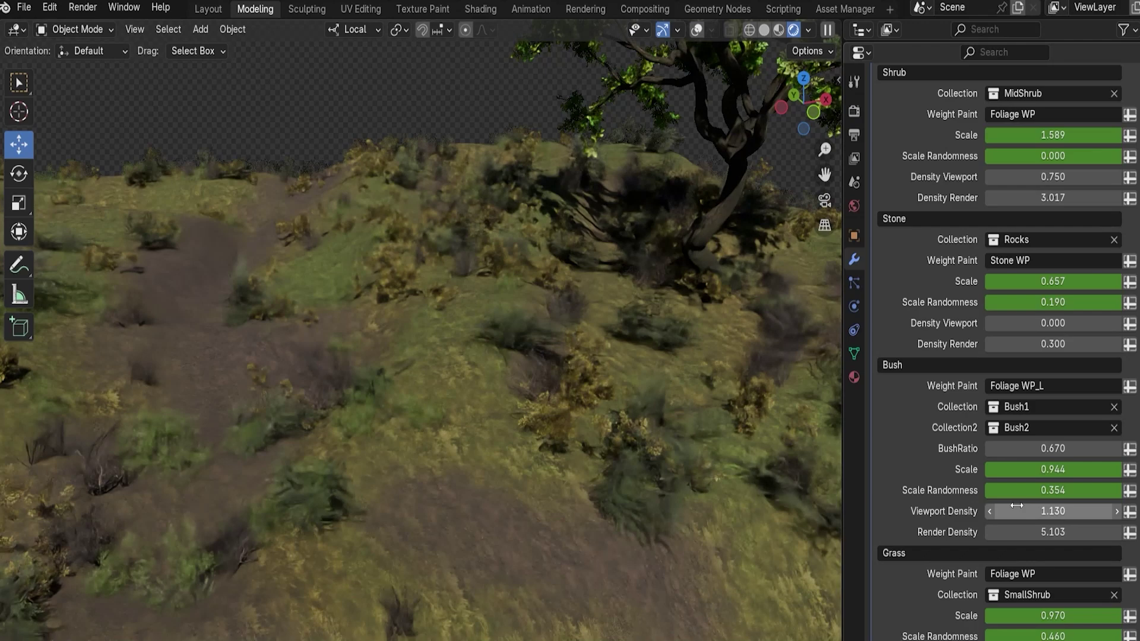
Set grass viewport density to 7.740, stone viewport density to 0.380 and stone scale to 0.967, and increase the bush ratio
scroll(1017, 506, "down", 3)
left_click_drag(1019, 591, 1098, 590)
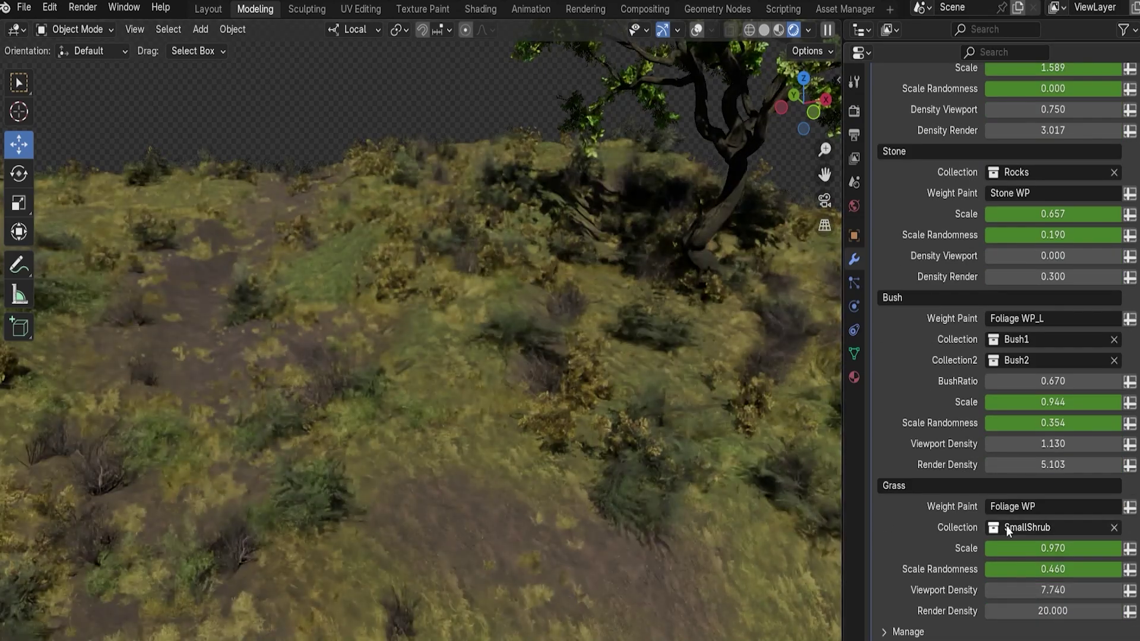
left_click_drag(1052, 256, 1069, 256)
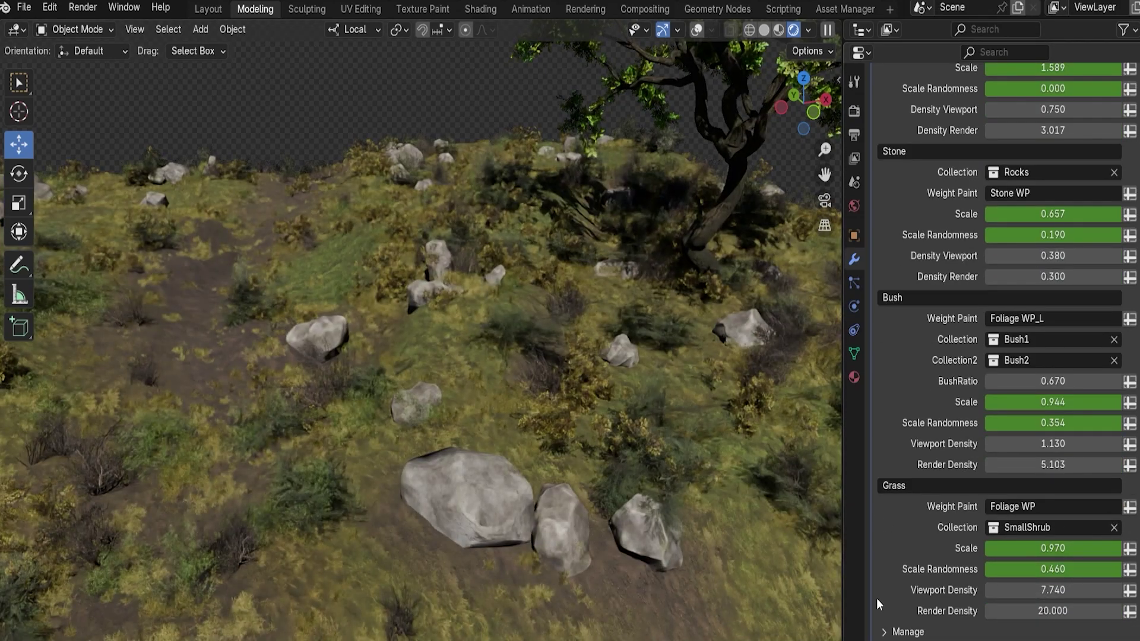
left_click_drag(1047, 214, 1082, 214)
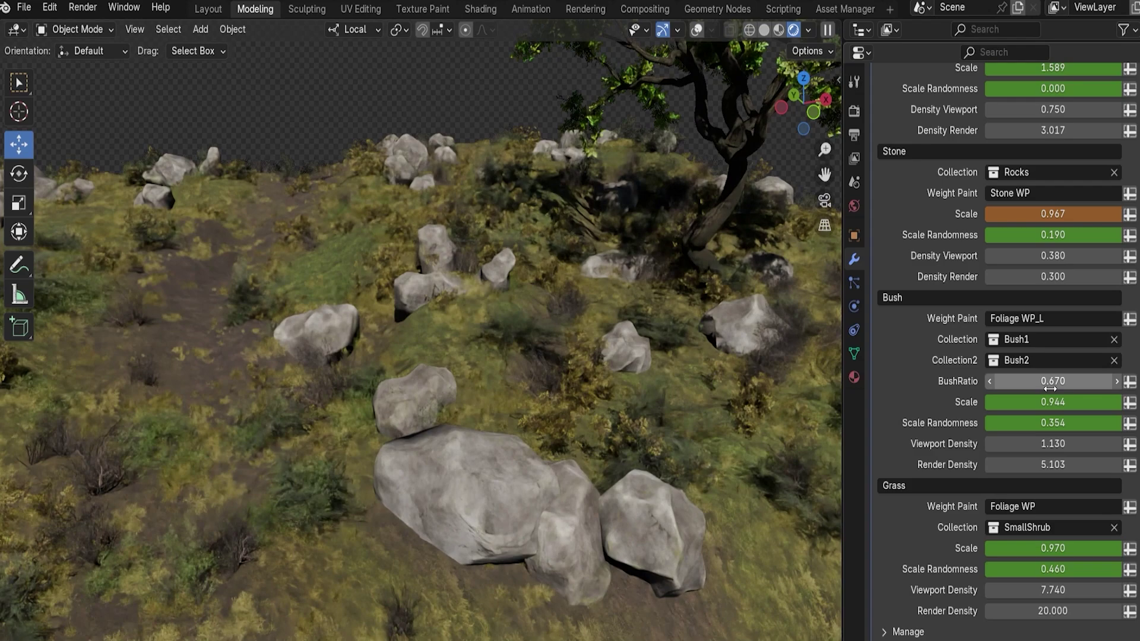
left_click_drag(1048, 381, 1116, 382)
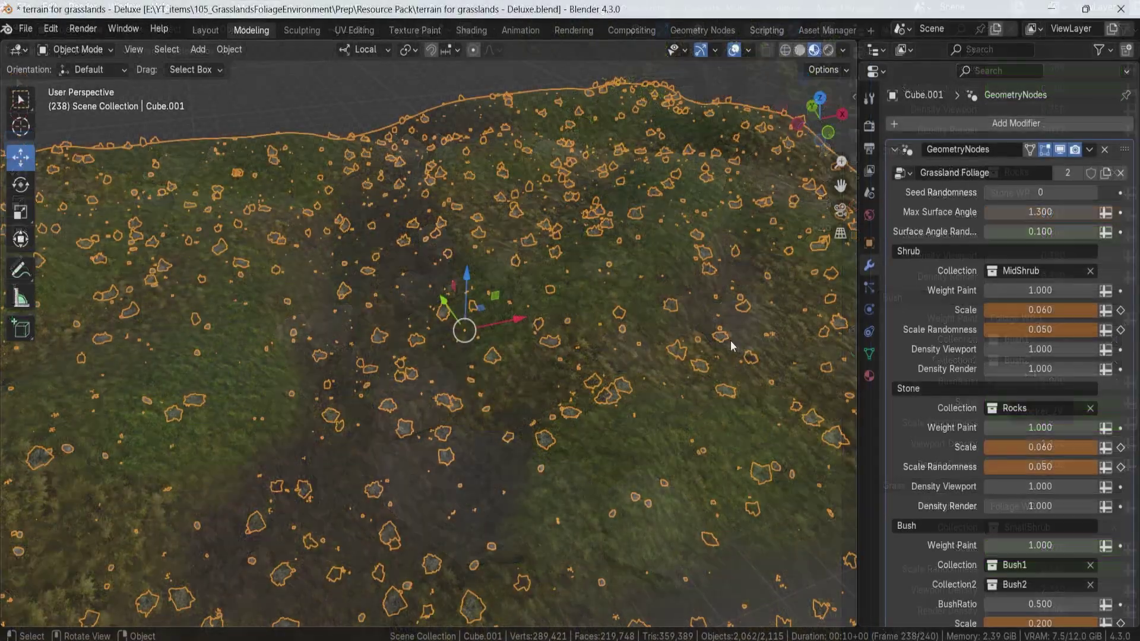
Increase the small foliage scale on the terrain and deselect everything
scroll(1013, 509, "down", 10)
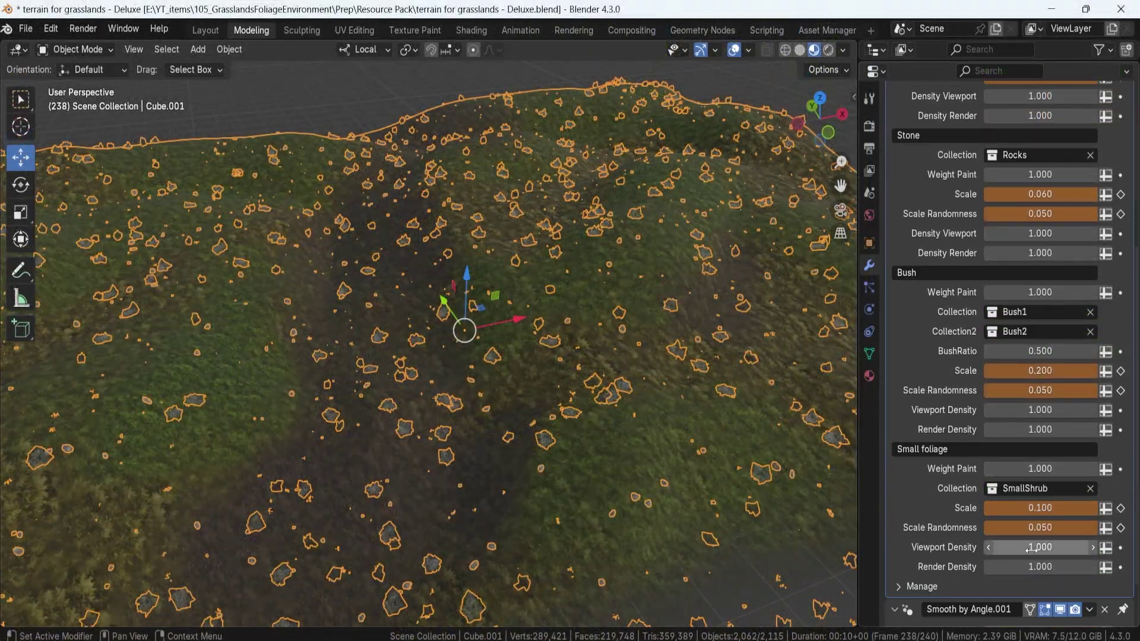
left_click_drag(1037, 509, 1061, 508)
key("alt+a")
middle_click_drag(596, 362, 573, 355)
Set the foliage scatter's seed randomness to 4, max surface angle to 0.630 and surface angle randomness to 0.440
scroll(1033, 451, "up", 10)
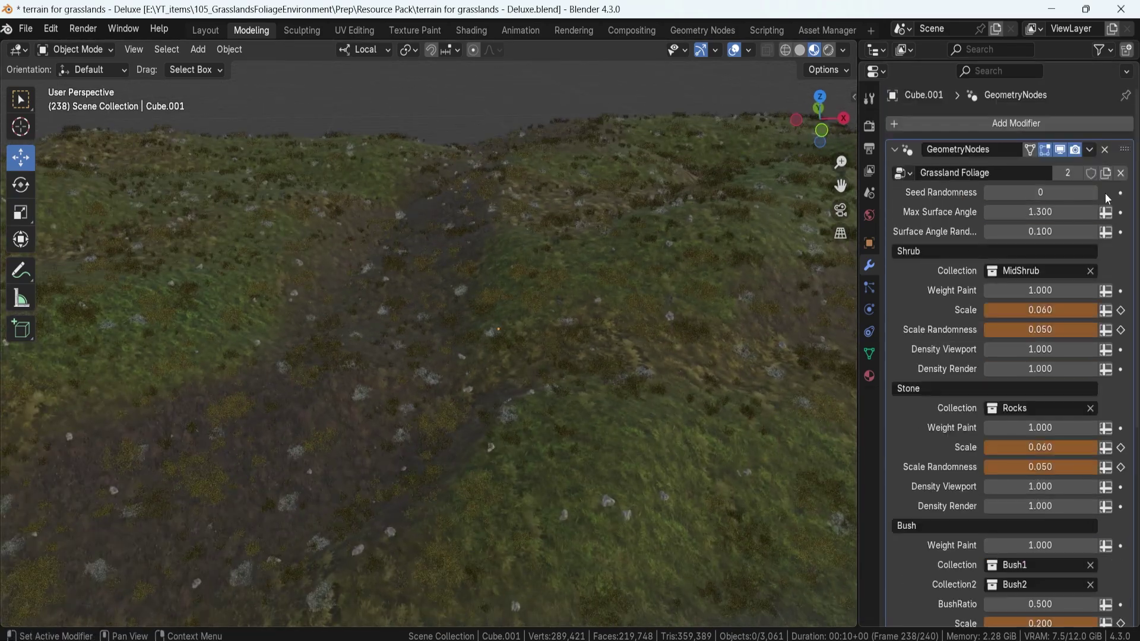
left_click_drag(1031, 215, 967, 215)
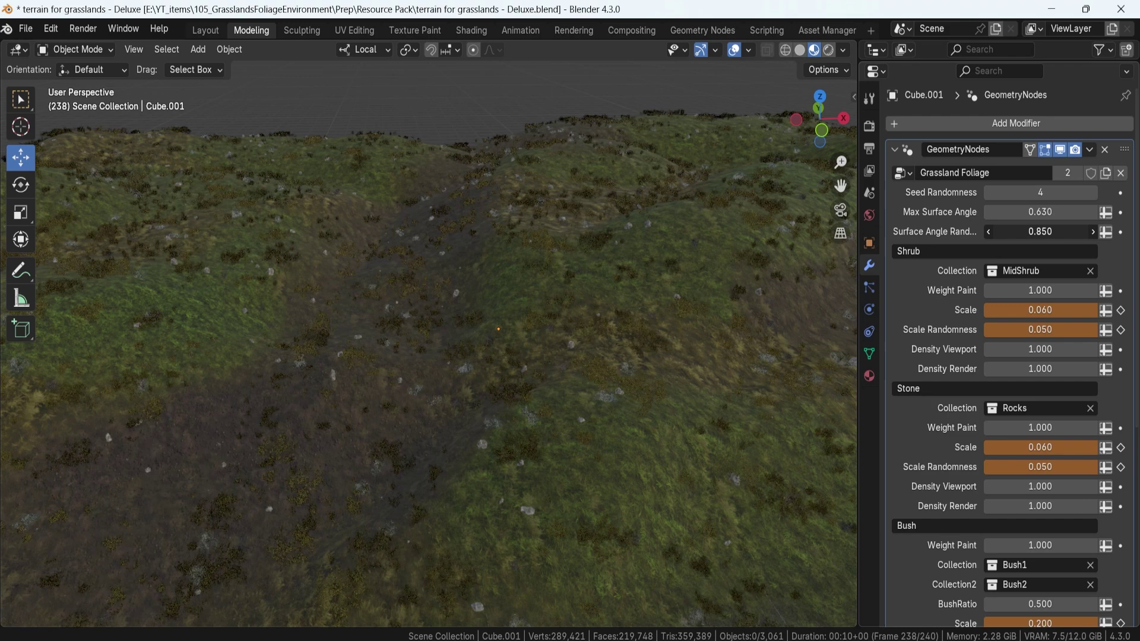
left_click_drag(1040, 232, 1049, 231)
middle_click_drag(686, 329, 706, 327)
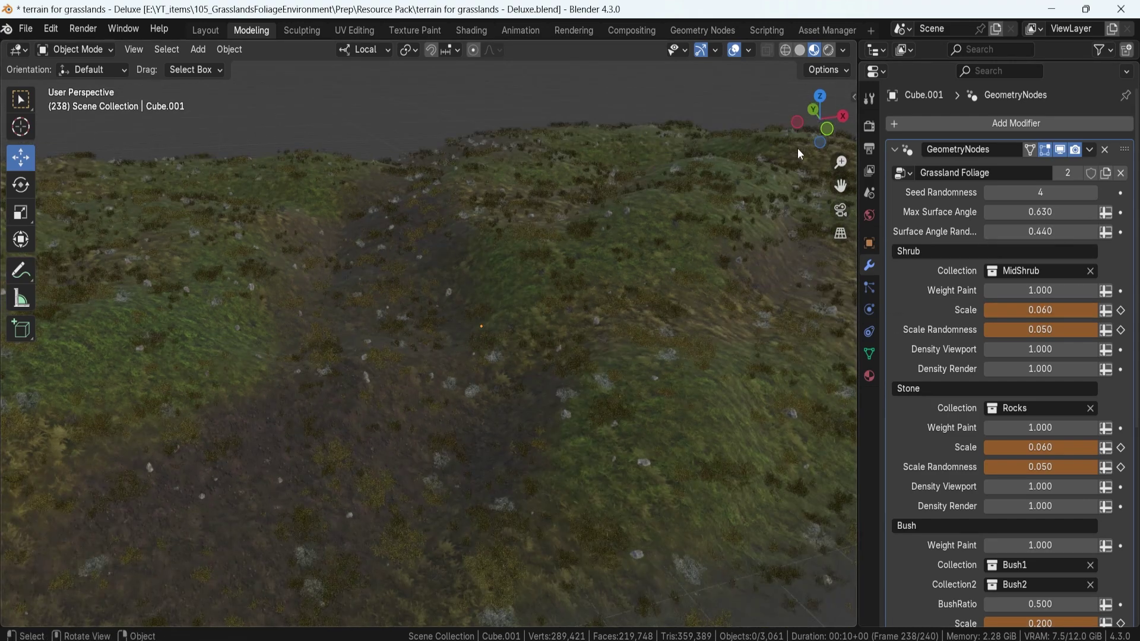
Set the render engine to EEVEE and preview the terrain in rendered shading
left_click(868, 126)
left_click(1022, 124)
left_click(1017, 143)
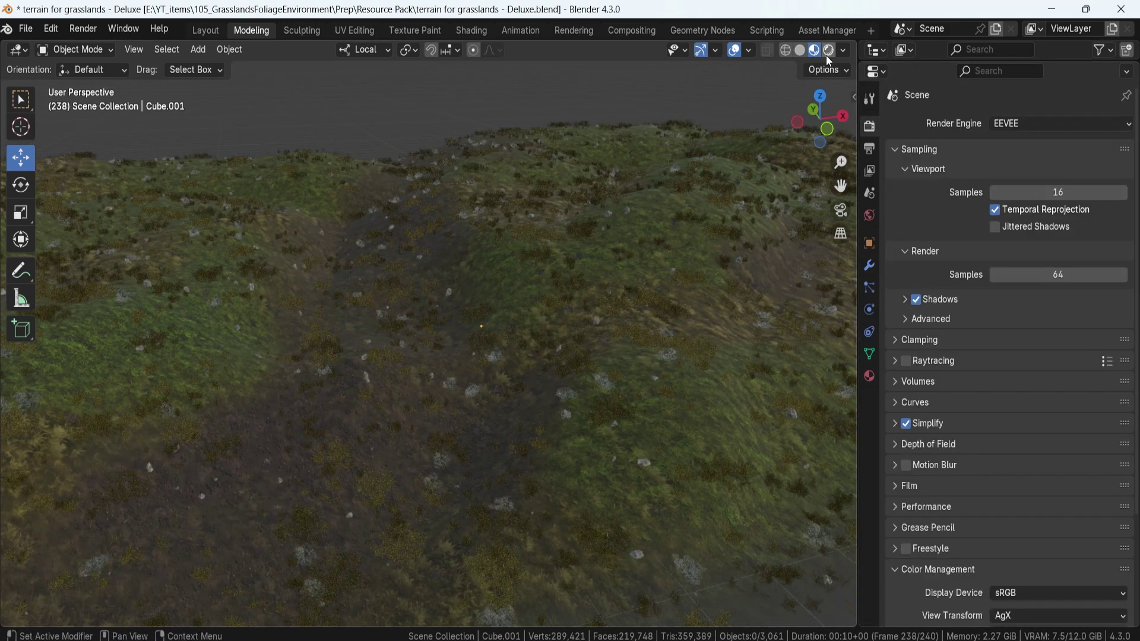
left_click(829, 51)
left_click(814, 50)
Set the render engine to Cycles and return to the terrain's modifier settings
left_click(1017, 123)
left_click(1016, 177)
left_click(869, 265)
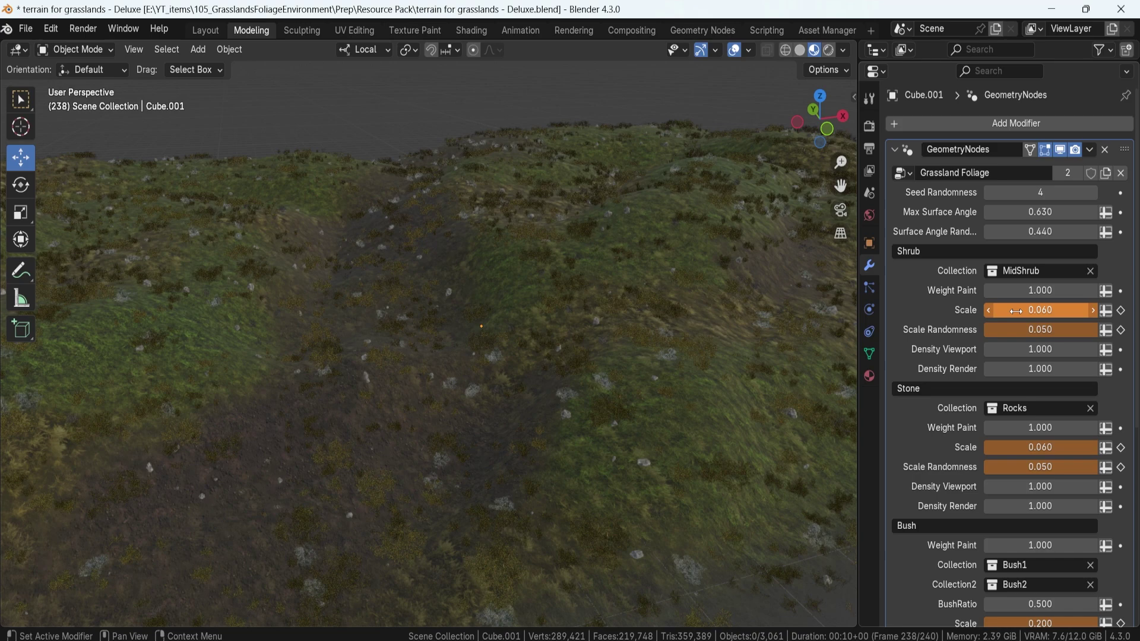
Set the shrub scale to 1.940 and its scale randomness to 0.400
left_click_drag(1016, 311, 1069, 310)
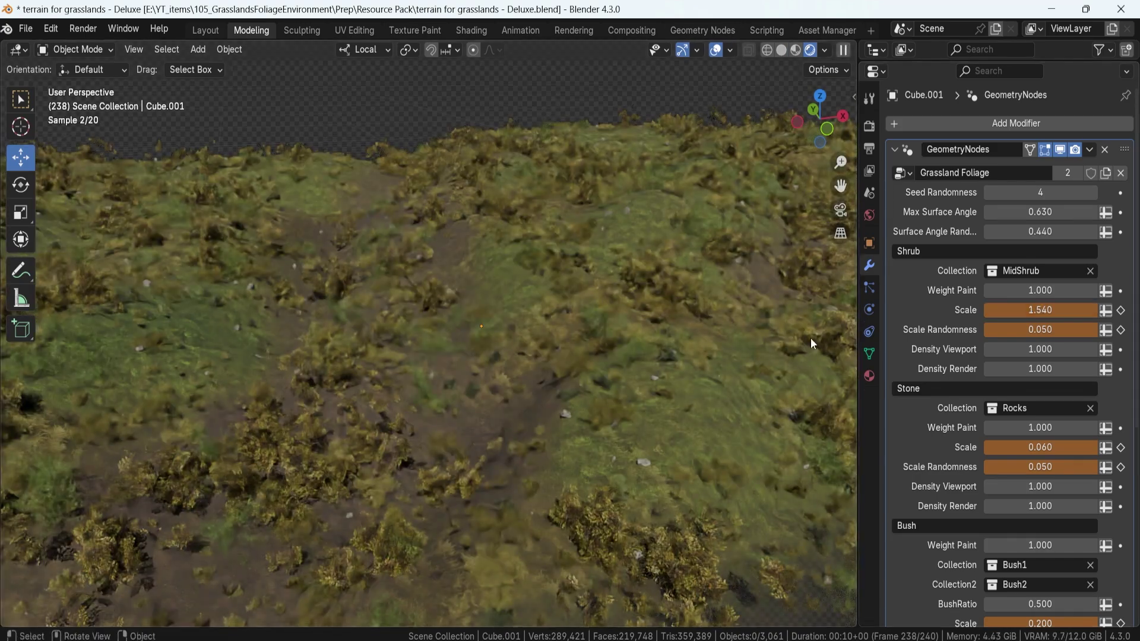
left_click_drag(1030, 309, 1062, 330)
Create a vertex group named Shrub in Weight Paint mode and assign it as the shrubs' weight paint attribute
left_click(1105, 291)
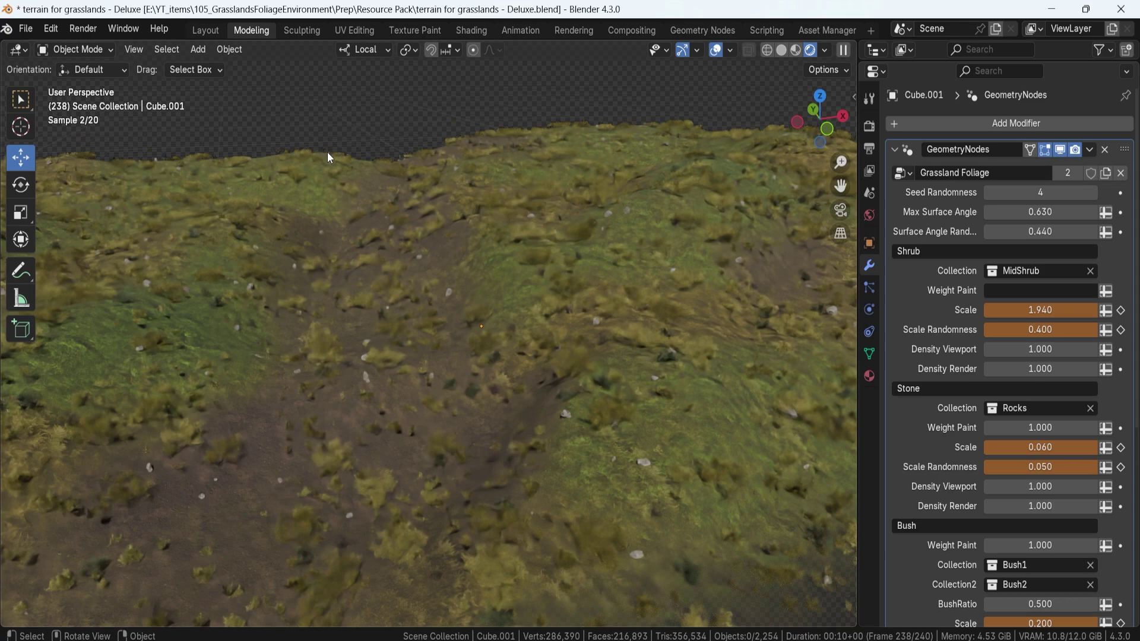
left_click(83, 136)
left_click(409, 49)
left_click(487, 81)
double_click(394, 131)
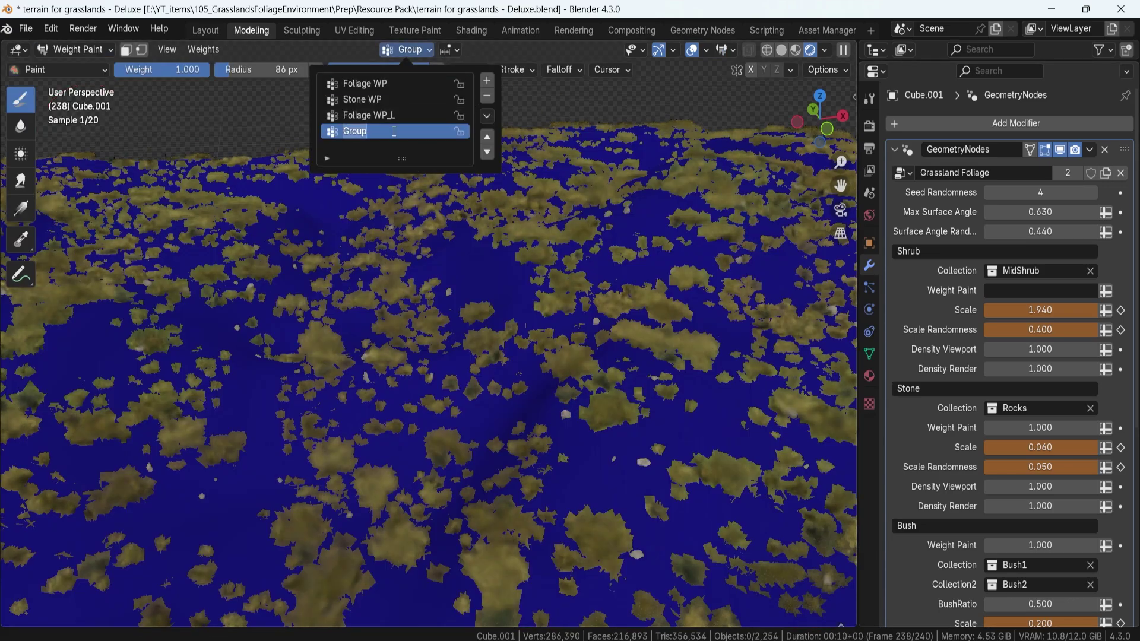
left_click(1105, 291)
left_click(820, 409)
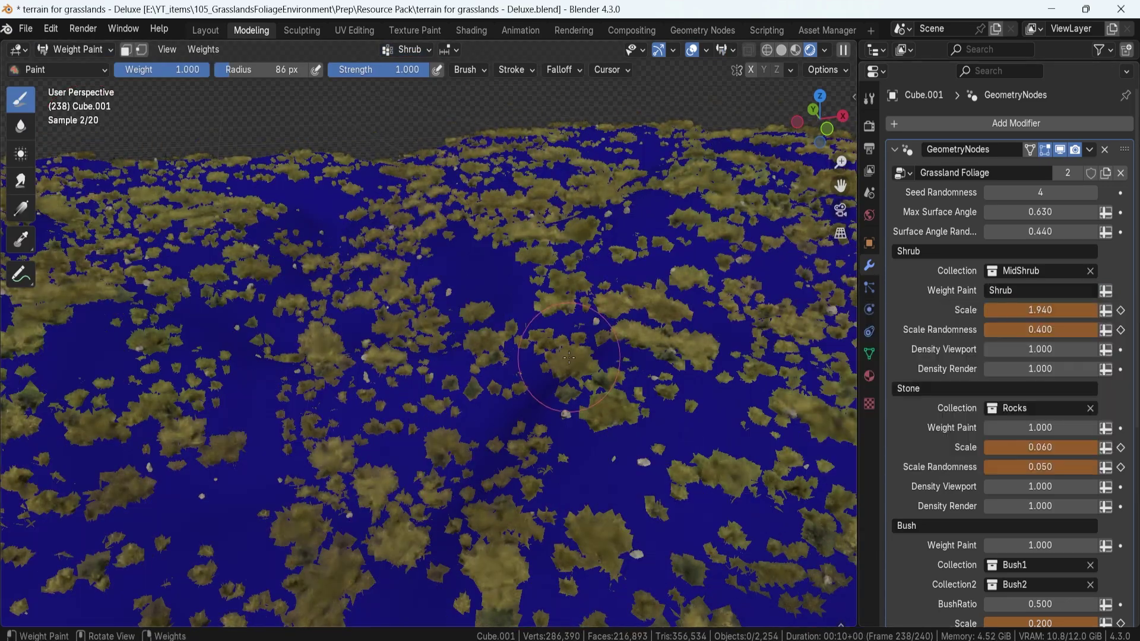
Paint full weight for the Shrub group over the hills on both sides of the path and check it in rendered shading
left_click_drag(689, 383, 632, 466)
left_click_drag(179, 255, 143, 267)
left_click(795, 50)
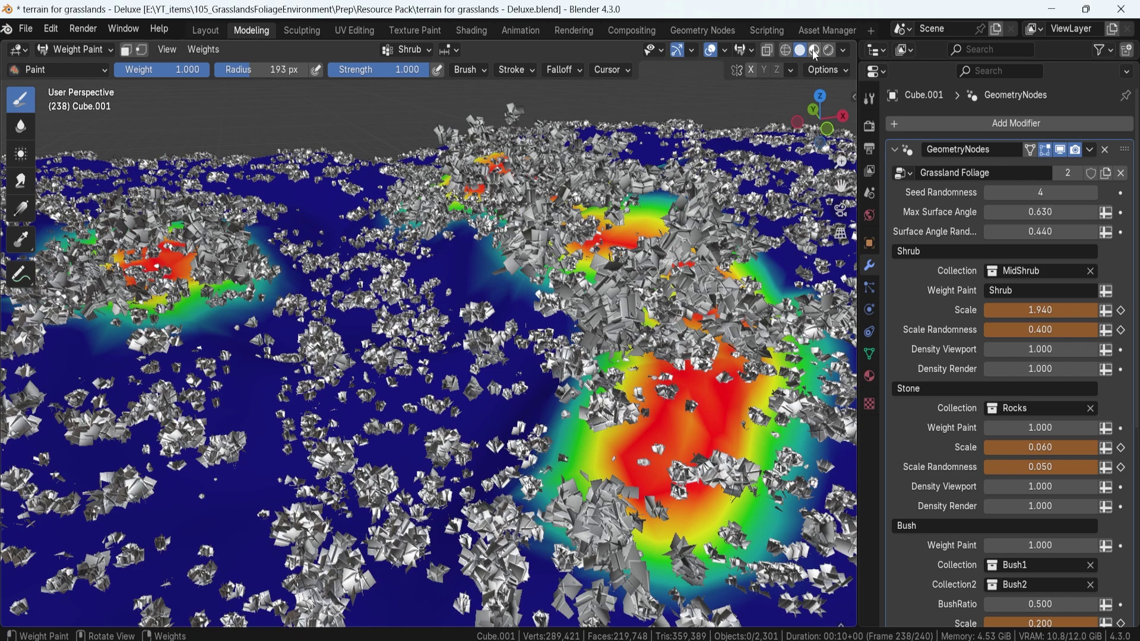
left_click(828, 50)
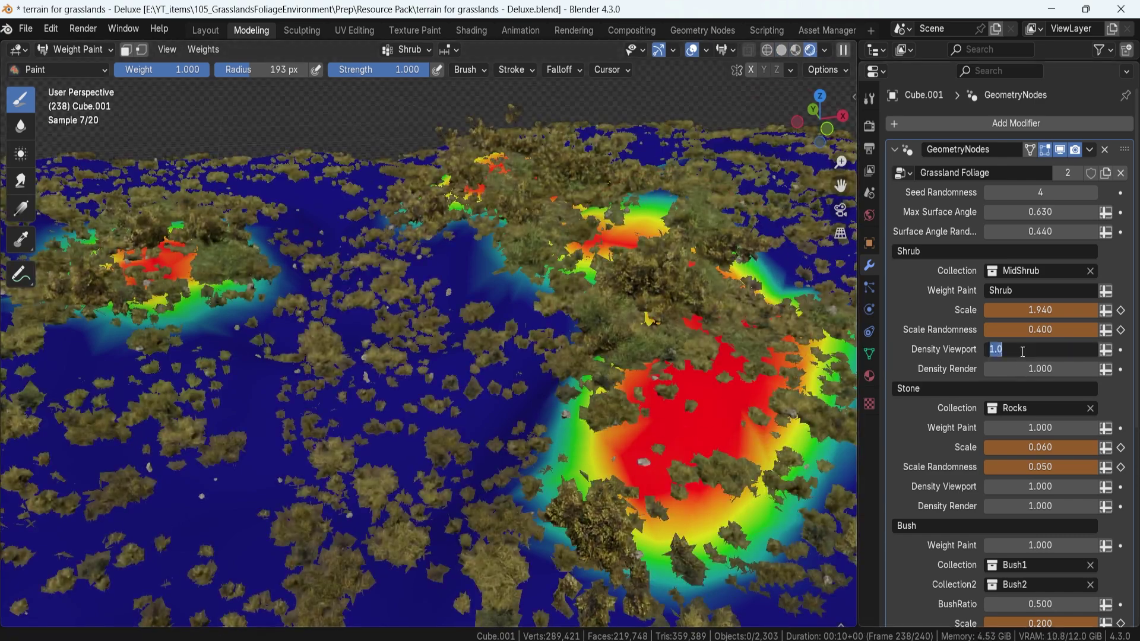
Set the shrub viewport density to 3 and the stone scale to 0.680
type("3")
key("Return")
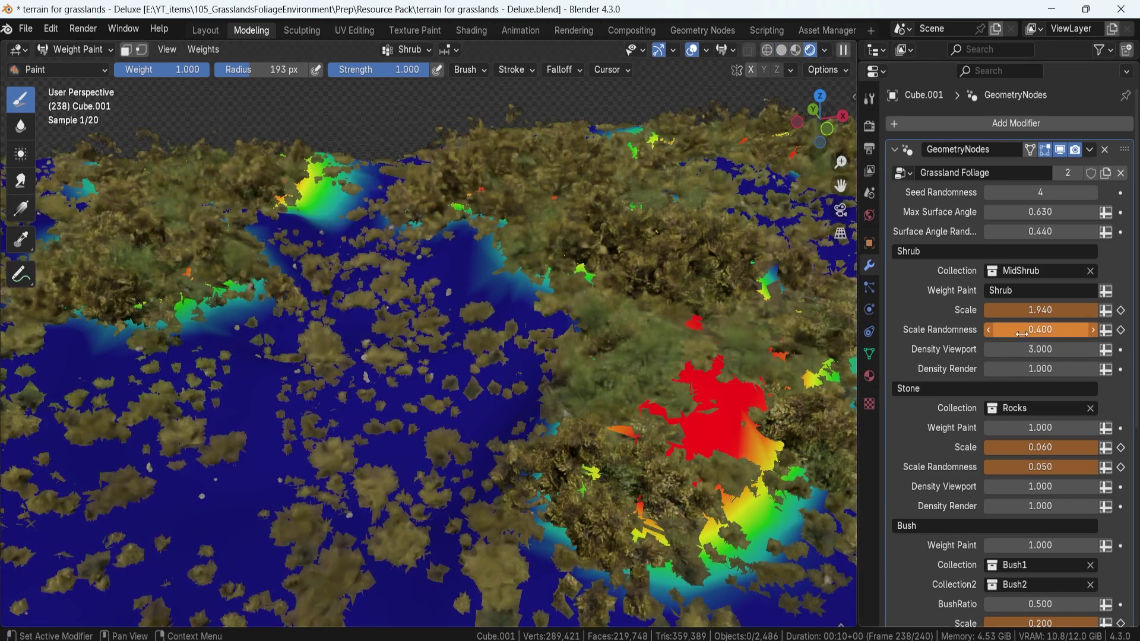
left_click_drag(1014, 442, 1036, 442)
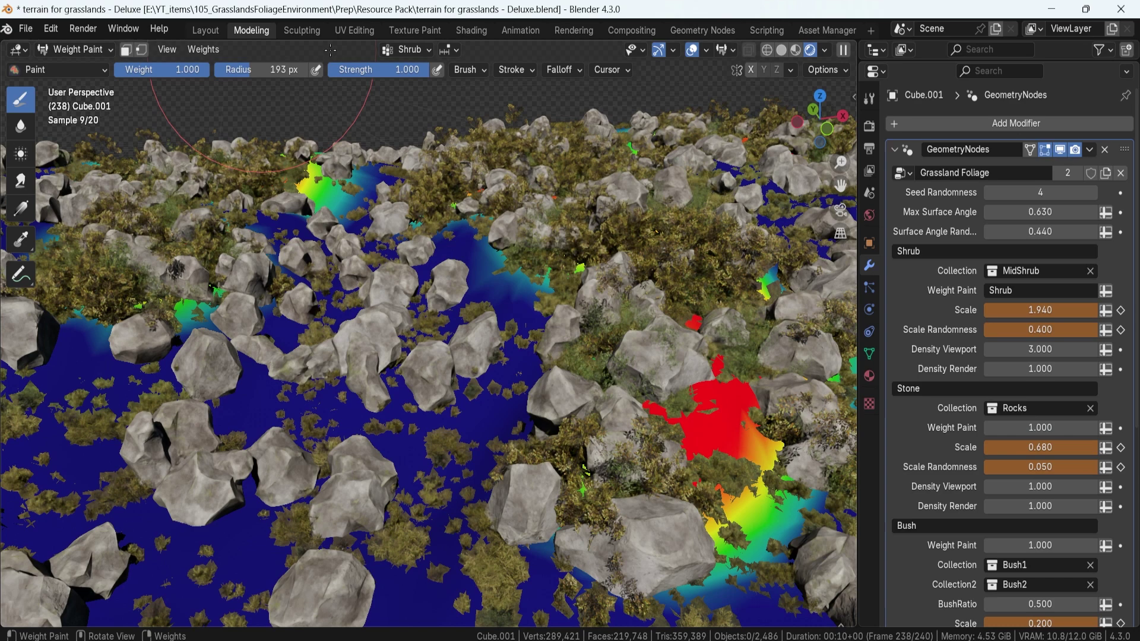
Create a vertex group named Stone, set the stone scale to 0.700 and assign the group as the stones' weight paint attribute
left_click(419, 50)
left_click(386, 148)
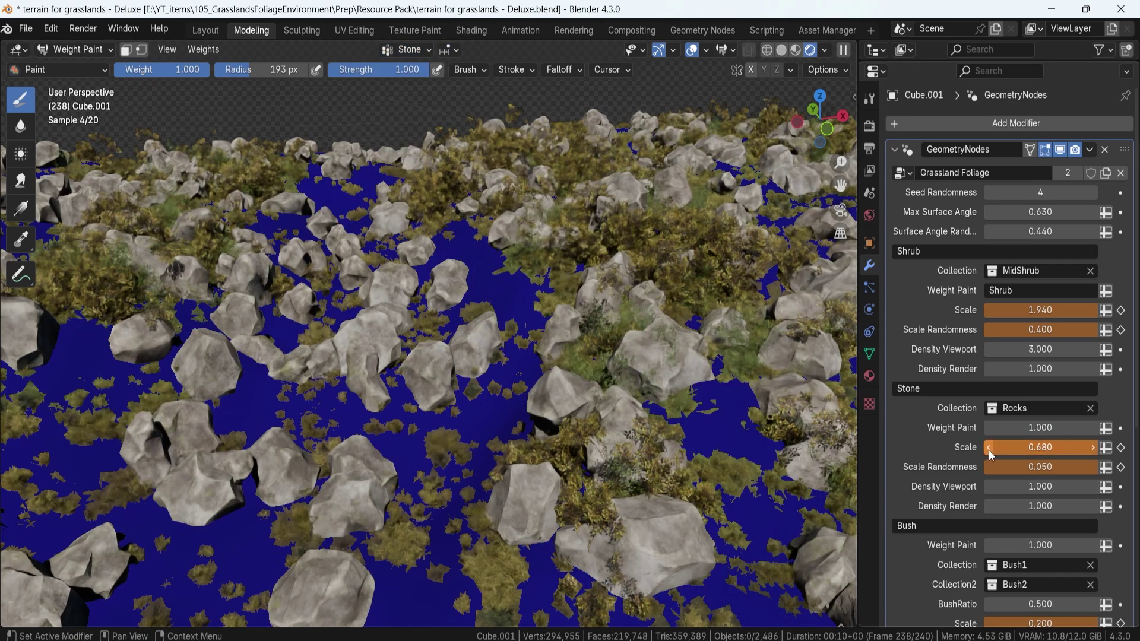
mouse_move(990, 450)
left_mouse_down()
mouse_move(1018, 448)
mouse_move(998, 448)
left_mouse_up()
left_click(1105, 428)
left_click(1069, 429)
left_click(1033, 487)
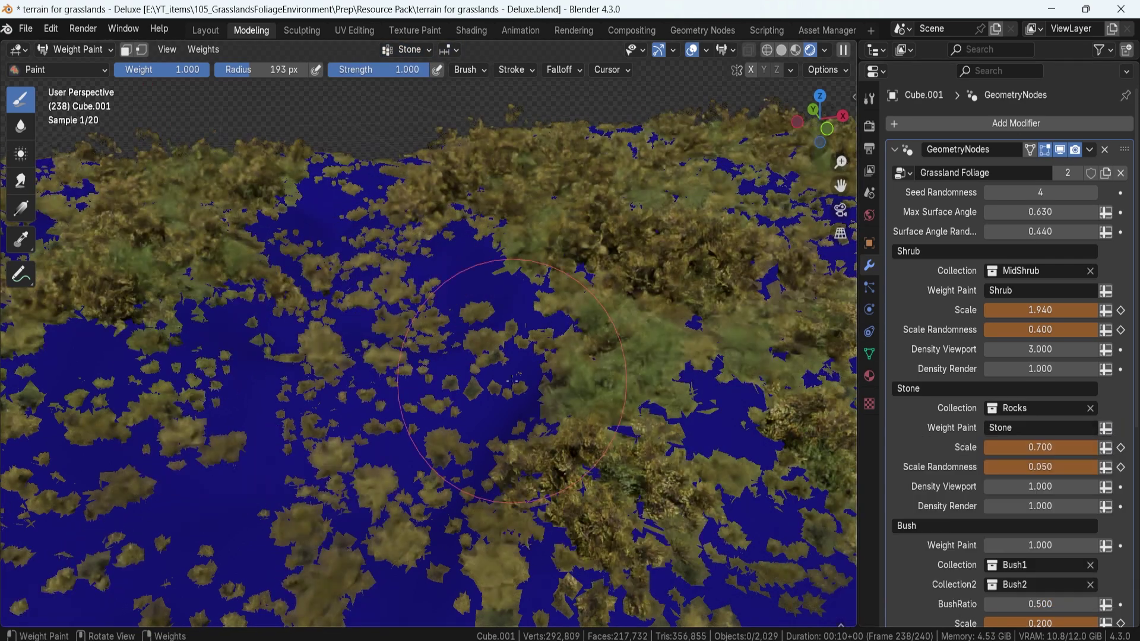
Paint weight for the Stone group at several spots on the terrain to place rocks there
left_click_drag(484, 333, 493, 401)
left_click(277, 261)
left_click(784, 516)
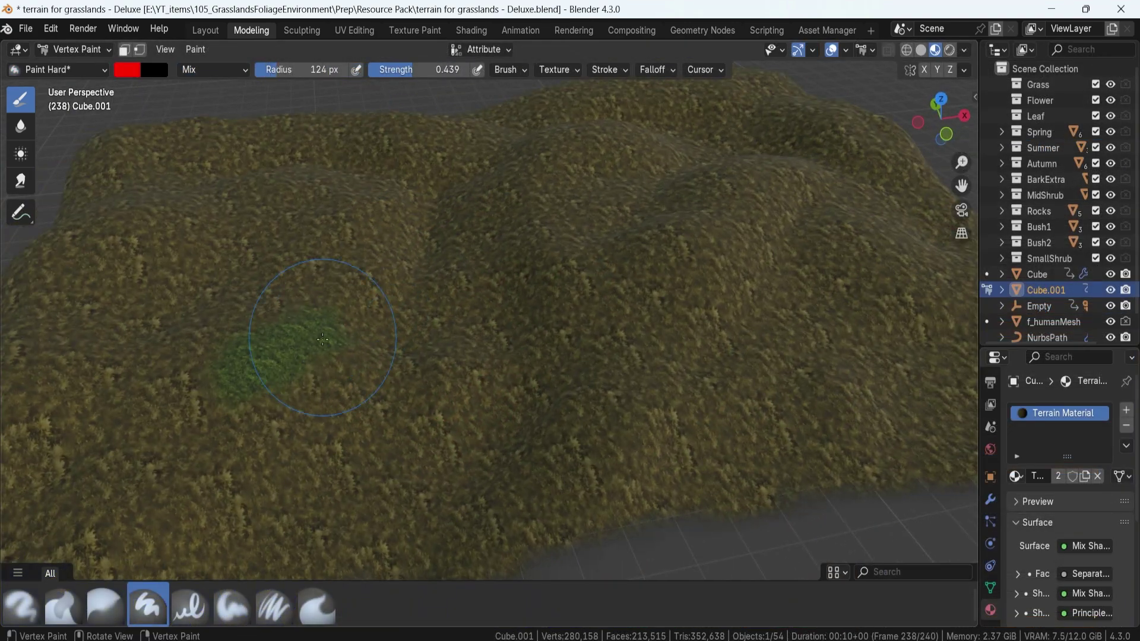
middle_click_drag(655, 264, 560, 262)
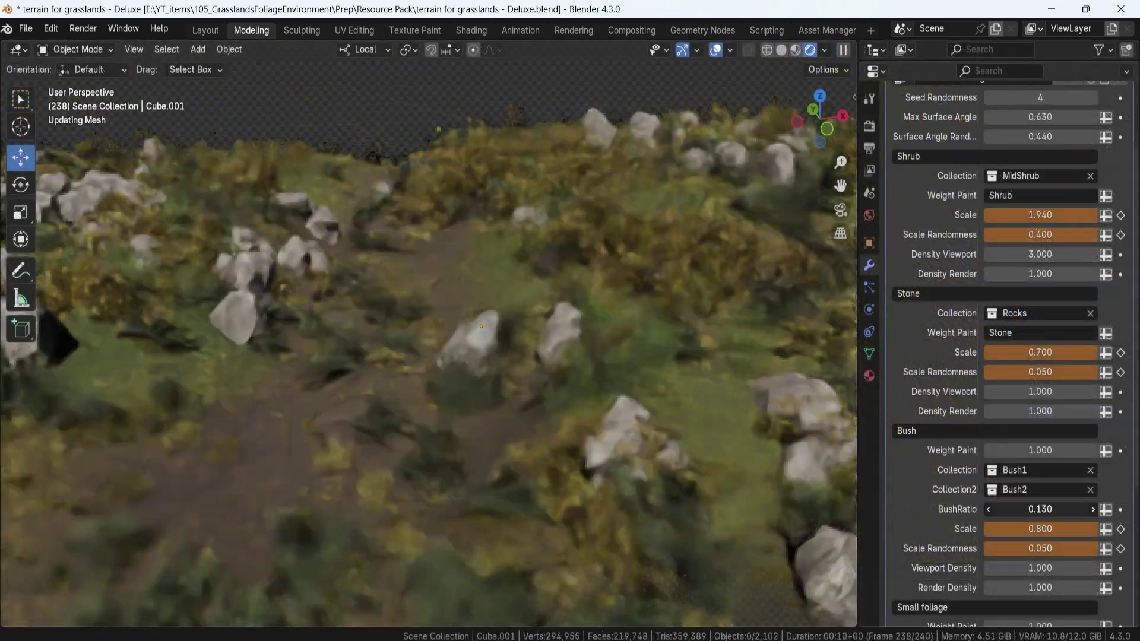
Set the bush ratio to 0.420, and the small foliage viewport density to 4.580 and scale to 0.965
left_click_drag(1015, 509, 1109, 509)
scroll(1022, 552, "down", 2)
scroll(1023, 553, "down", 6)
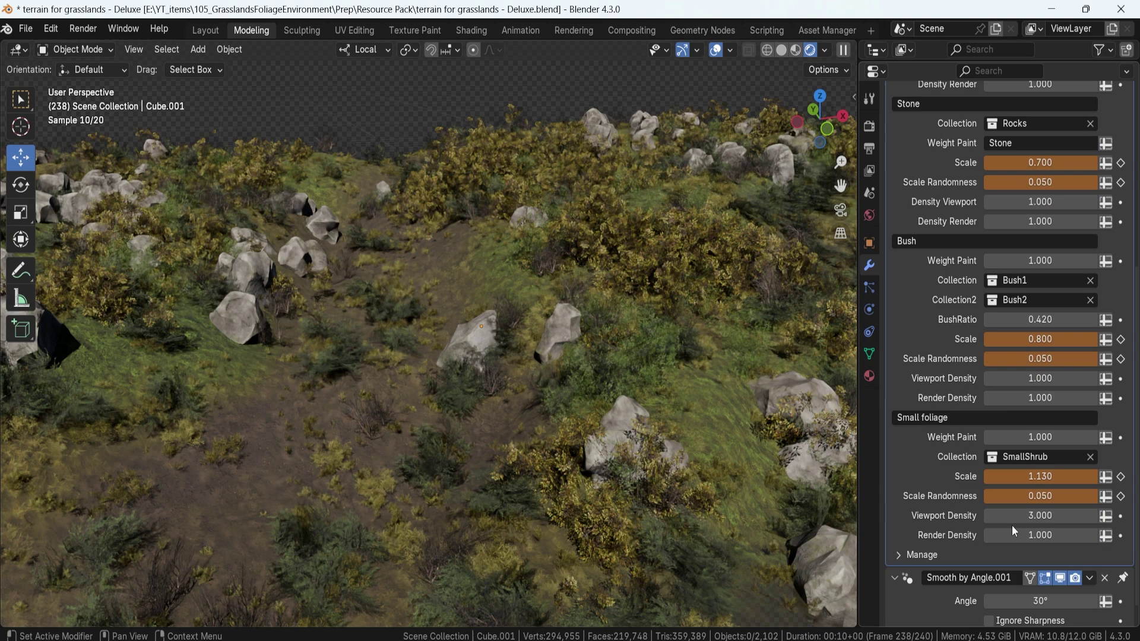
left_click_drag(1030, 521, 1063, 517)
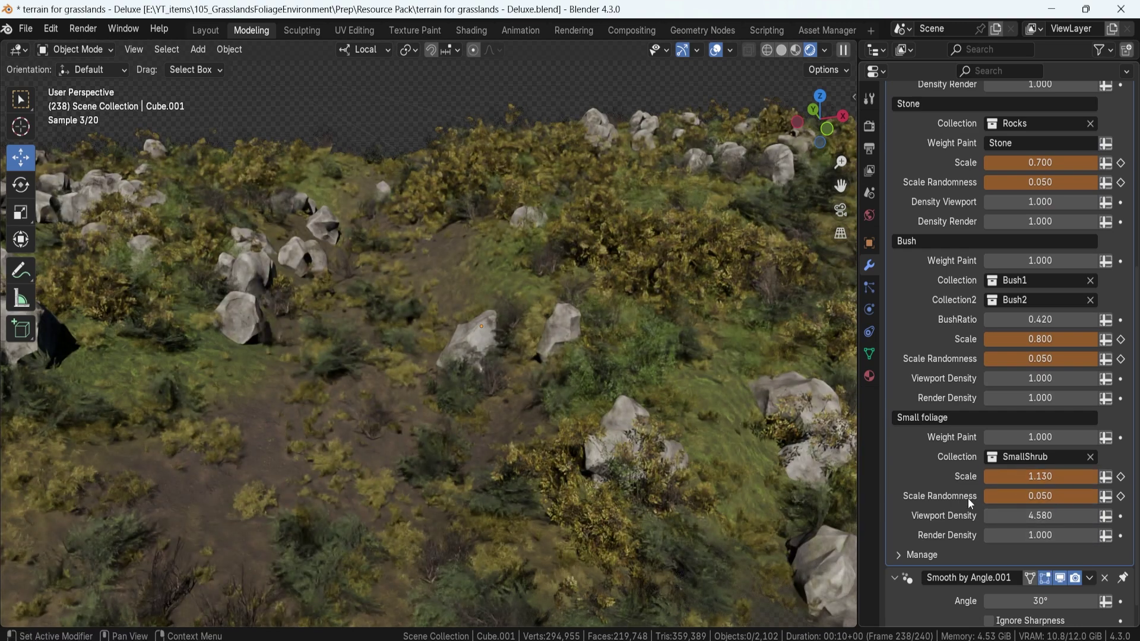
left_click_drag(1041, 476, 914, 454)
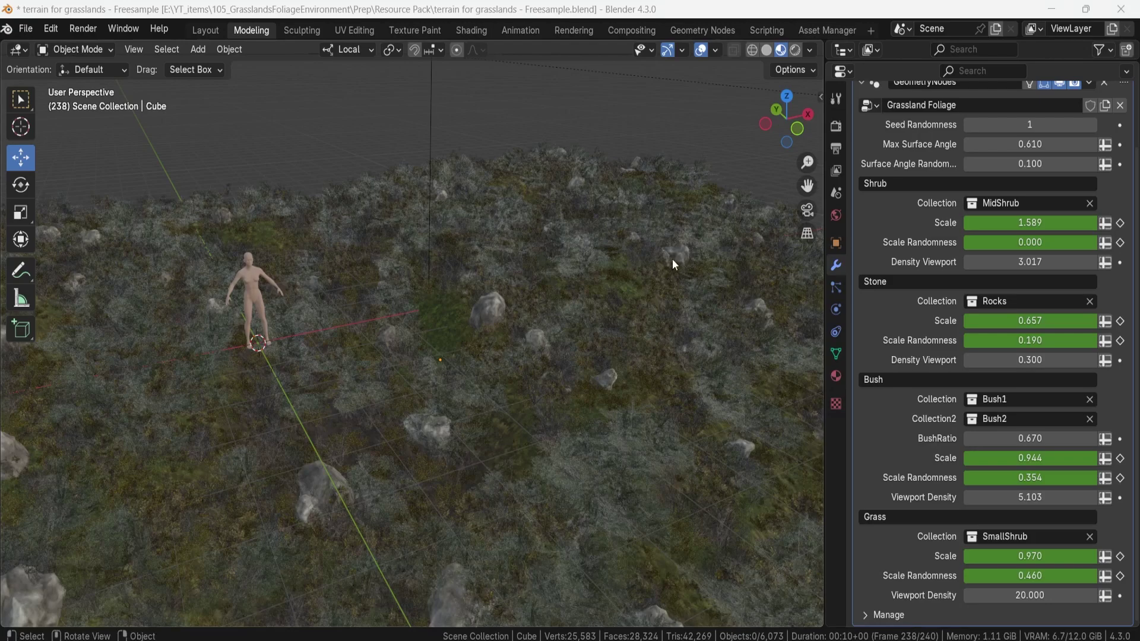
middle_click_drag(540, 306, 485, 354)
scroll(948, 307, "up", 3)
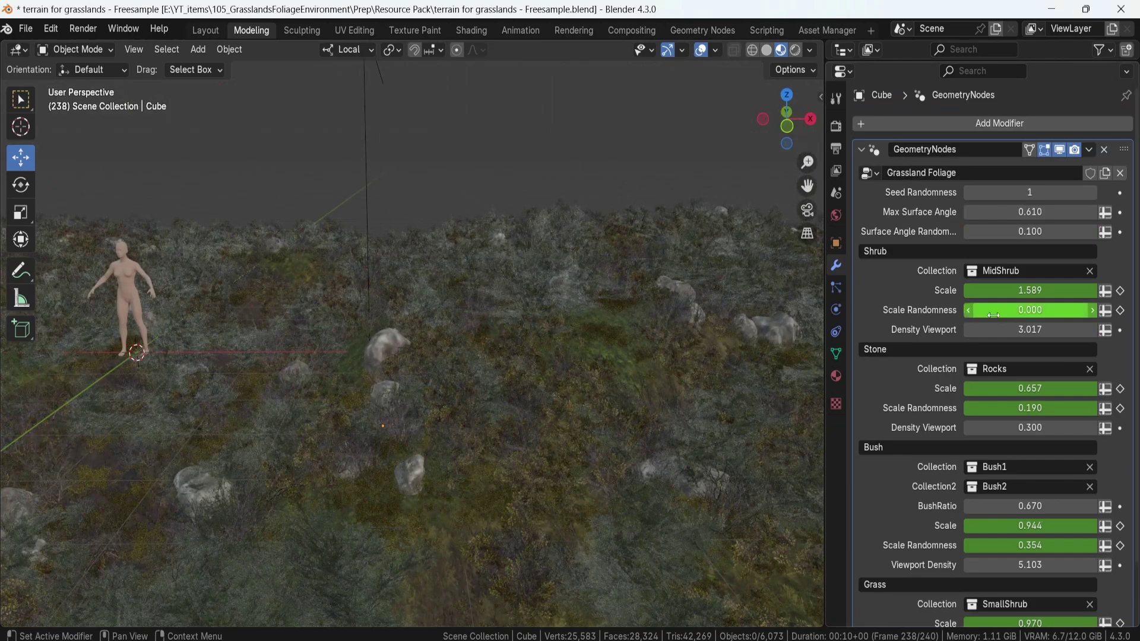
scroll(1010, 356, "down", 3)
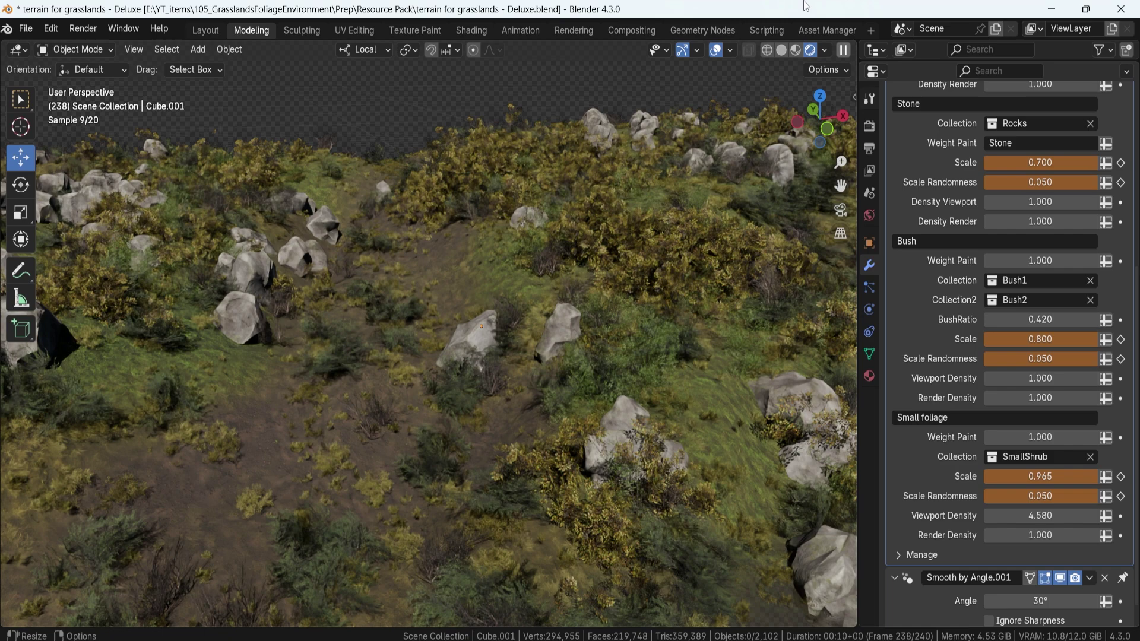
Duplicate the tree and place the copy on the terrain, moved about 64.5 m in X and -1.06 m in Y
left_click_drag(857, 172, 1118, 184)
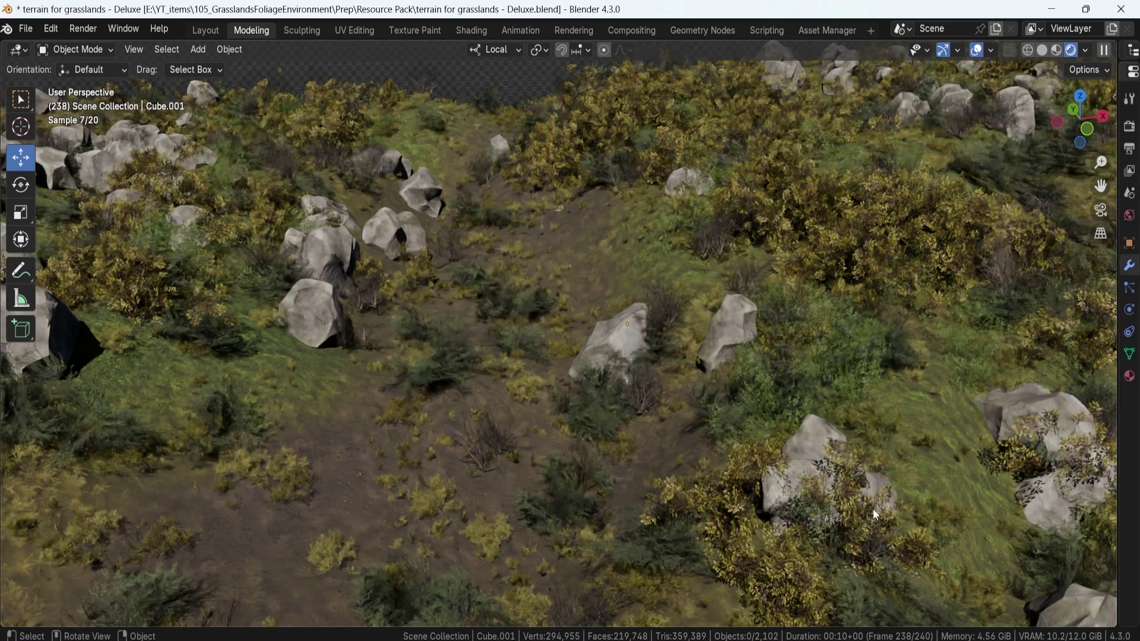
scroll(636, 475, "down", 6)
middle_click_drag(637, 475, 220, 323)
scroll(533, 407, "down", 3)
left_click(220, 328)
left_click(228, 340, "shift")
key("KP_7")
middle_click_drag(633, 347, 354, 349, "shift")
key("shift+d")
left_click(357, 366)
key("KP_Decimal")
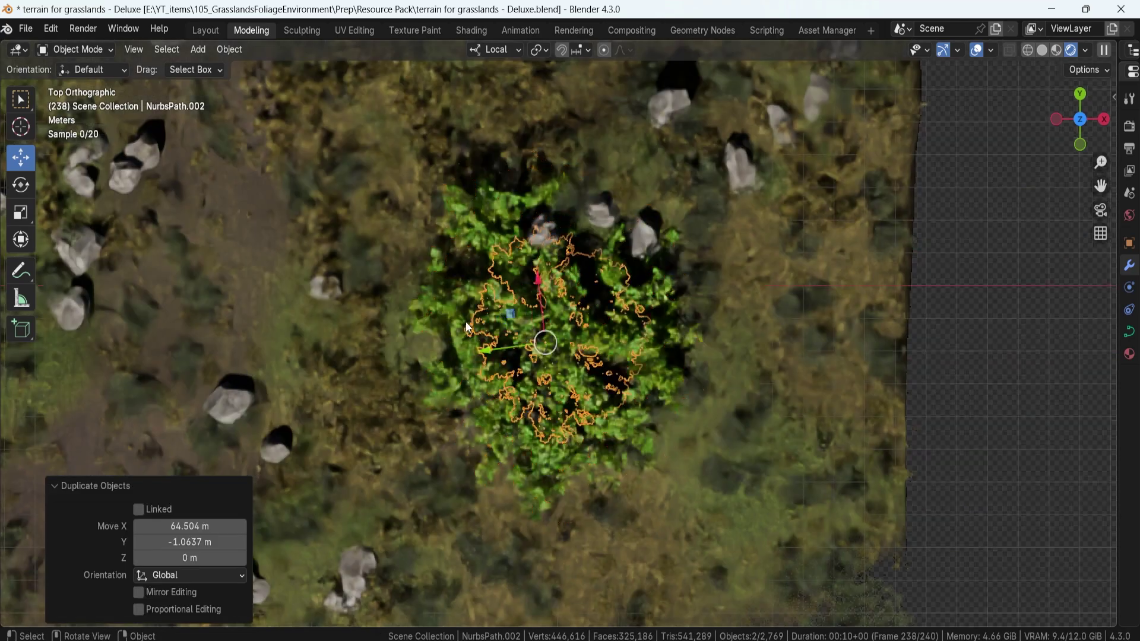
Raise the duplicated tree along its local Z axis onto the hill, in moves of about 0.69 m and 1.9 m
middle_click_drag(465, 322, 591, 309)
left_click_drag(739, 391, 739, 301)
middle_click_drag(739, 302, 738, 380)
scroll(570, 333, "up", 2)
middle_click_drag(772, 416, 784, 440)
left_click_drag(809, 446, 822, 351)
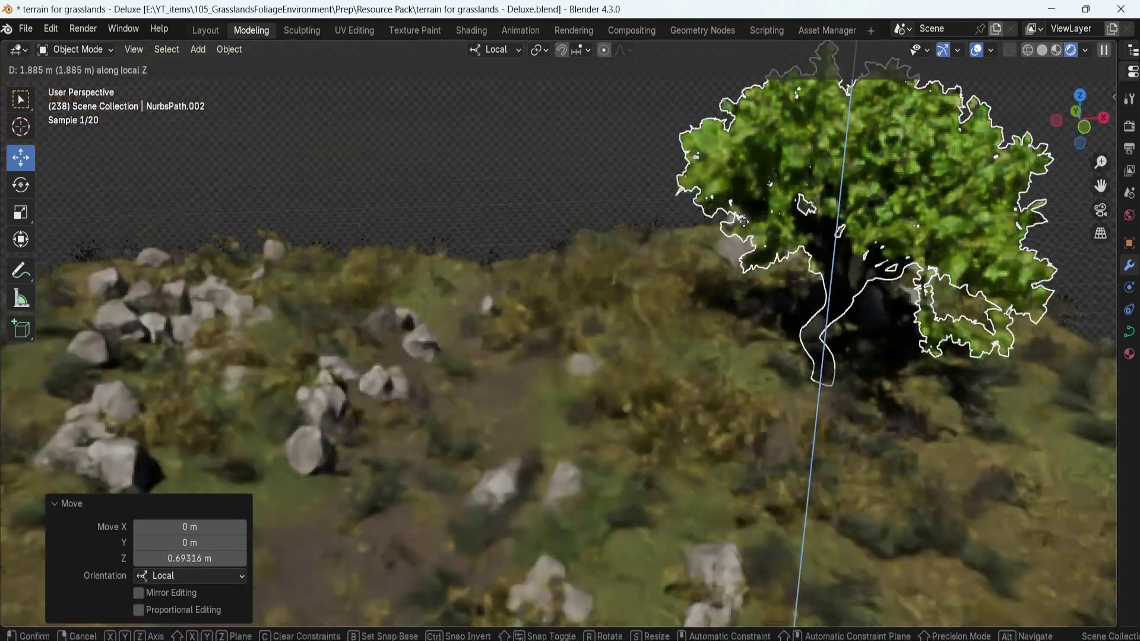
middle_click_drag(822, 350, 802, 338)
key("alt+a")
Set the duplicated oak tree's seed to 10 and its branch length to 0.880
left_click_drag(1115, 253, 897, 252)
left_click(1091, 216)
left_click(1091, 216)
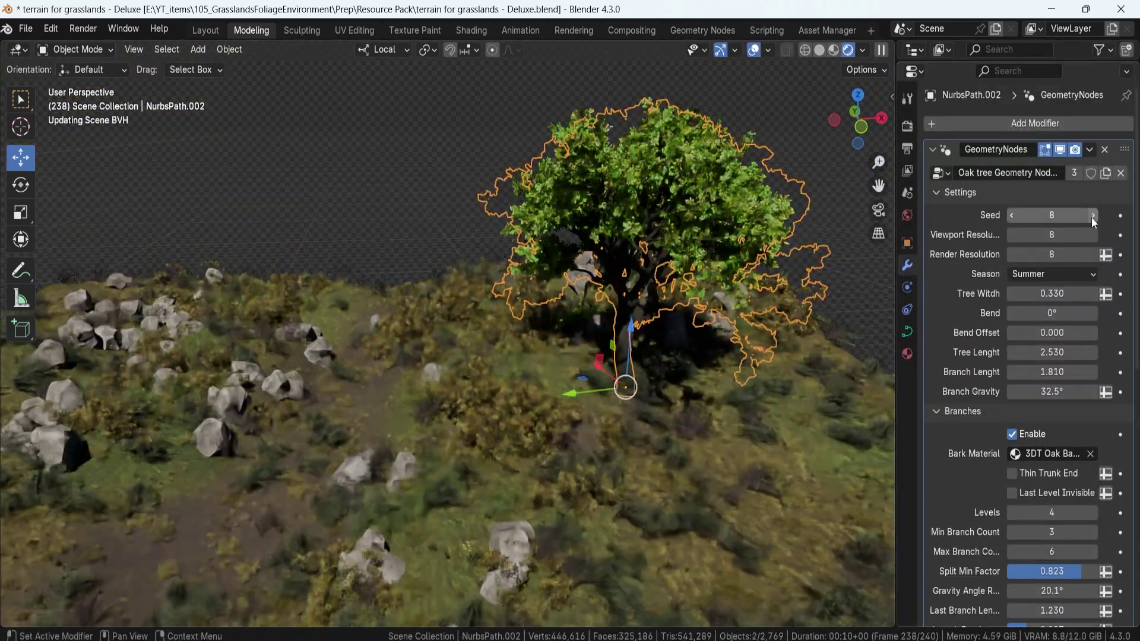
left_click(1091, 217)
left_click(1091, 216)
left_click_drag(1051, 372, 1003, 373)
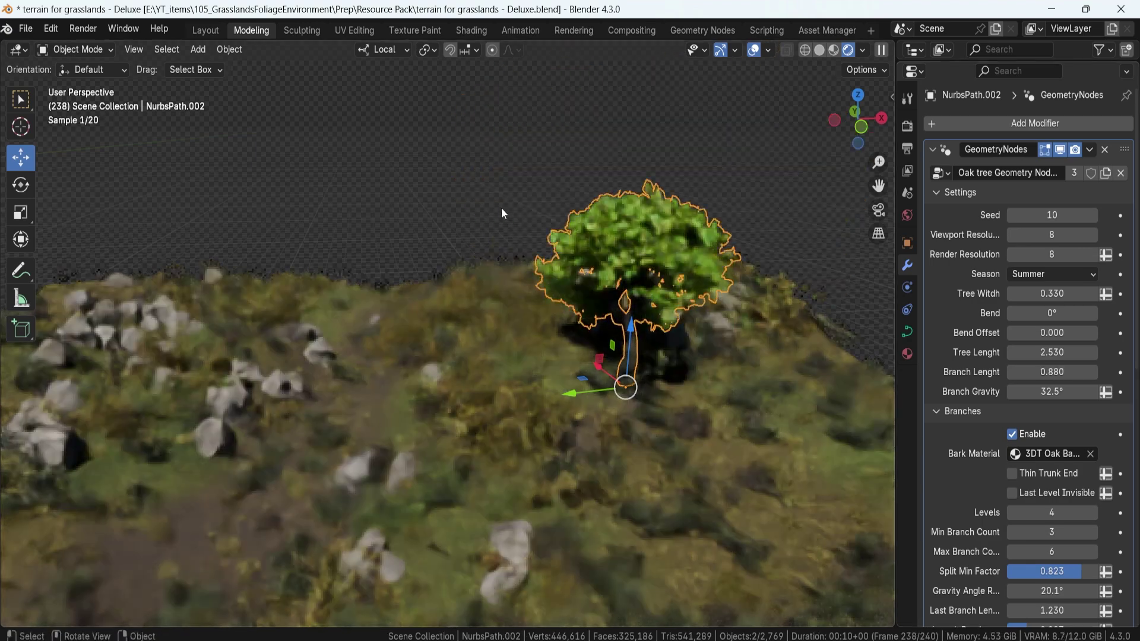
Set the duplicated oak tree's seed to 11 and its branch length to 1.220
left_click(502, 214)
left_click(1093, 215)
middle_click_drag(695, 303, 671, 309)
left_click_drag(1052, 372, 1075, 372)
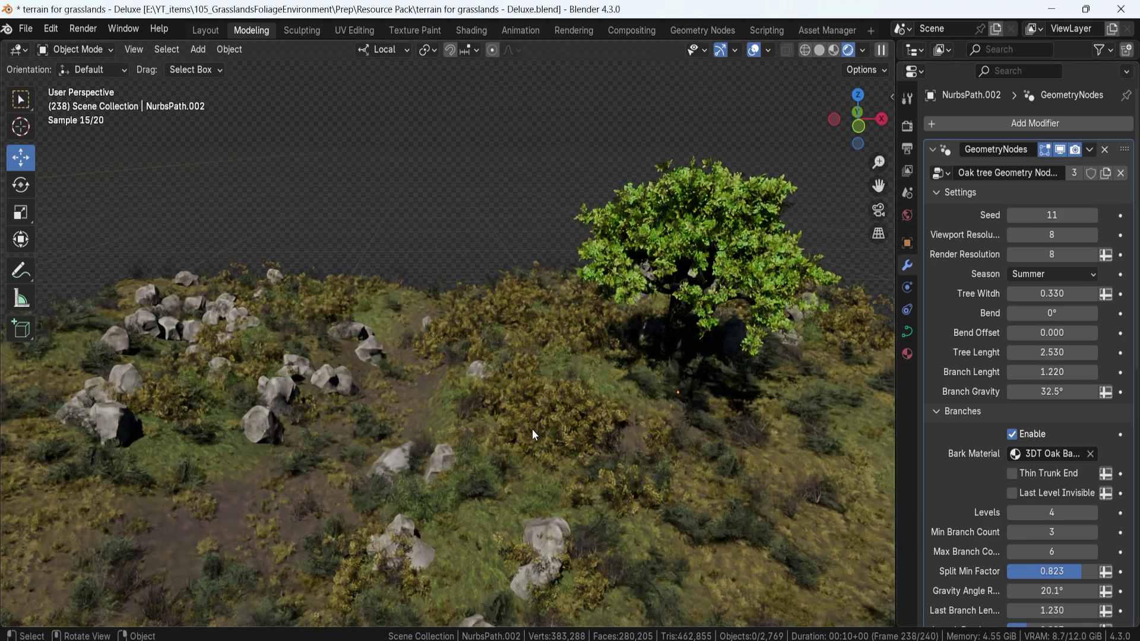
scroll(1033, 416, "down", 5)
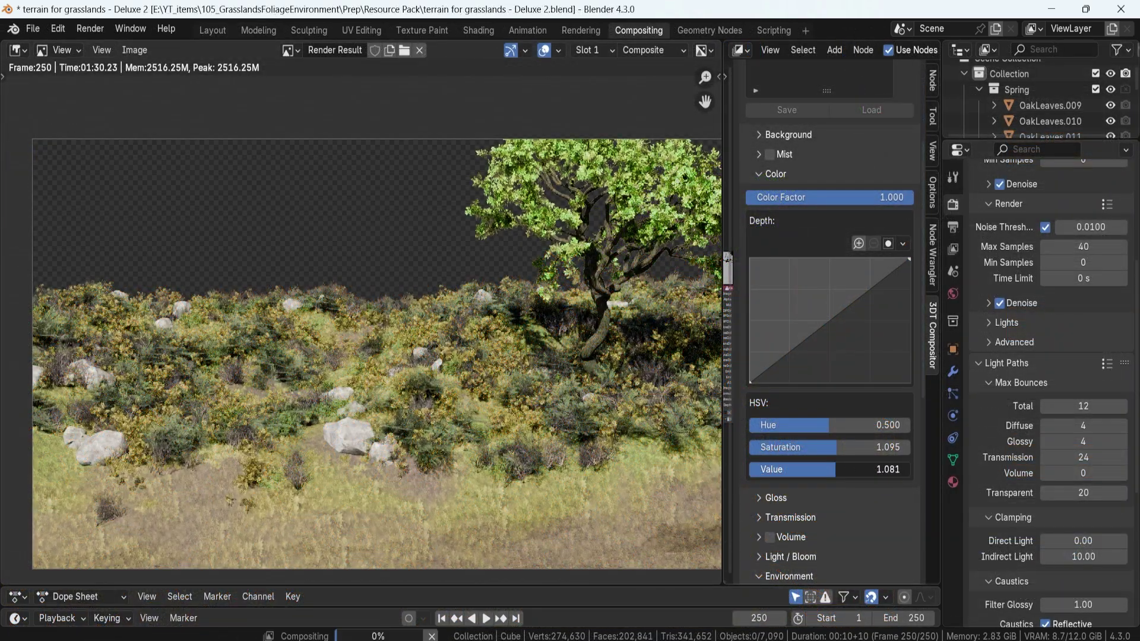
Pull the middle of the compositor's Depth color curve downward
left_click_drag(829, 314, 821, 347)
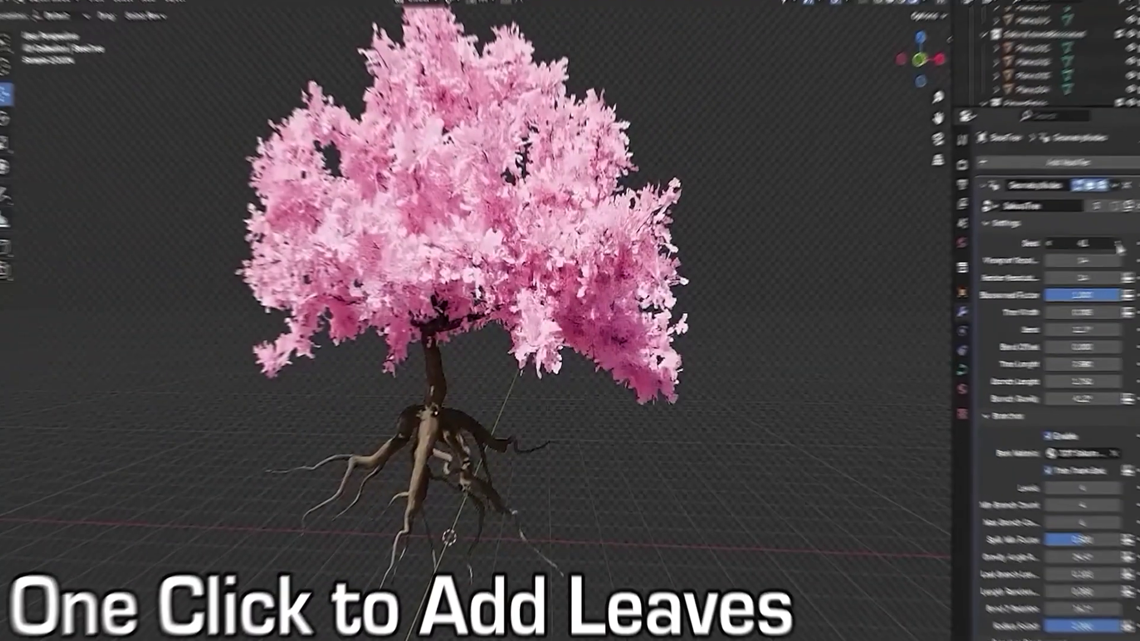
Advance the cherry blossom tree's seed by two to generate a different shape
left_click(1119, 246)
left_click(1119, 245)
Try leaf densities of 10 and 100 on the cherry blossom tree and adjust its leaf scale
left_click(1070, 376)
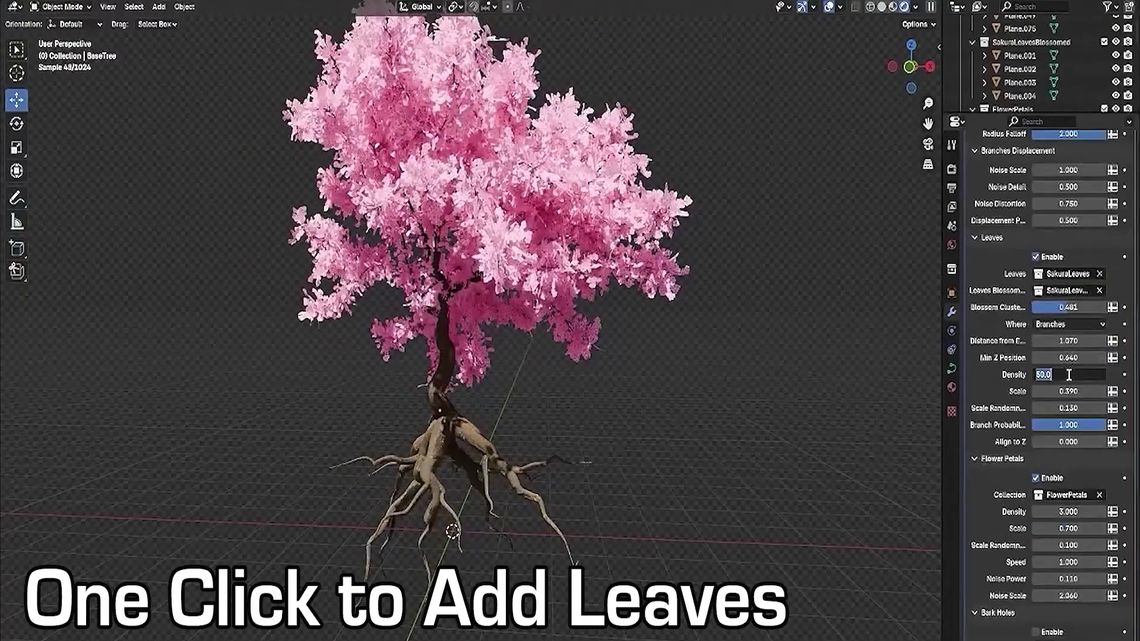
type("10")
key("Return")
left_click(1070, 376)
type("100")
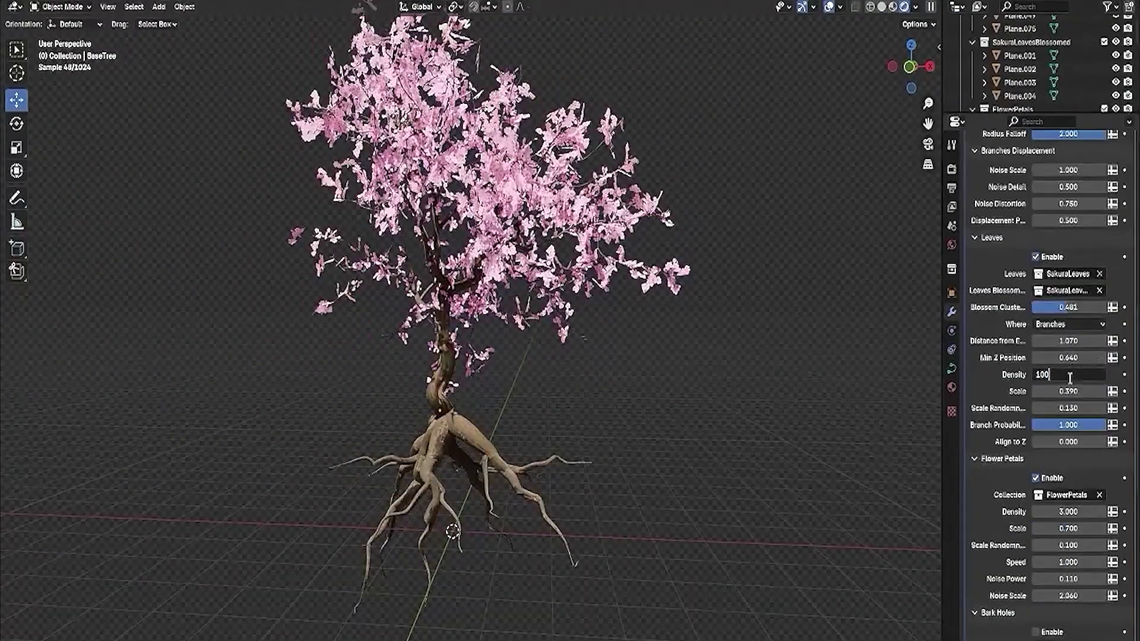
key("Return")
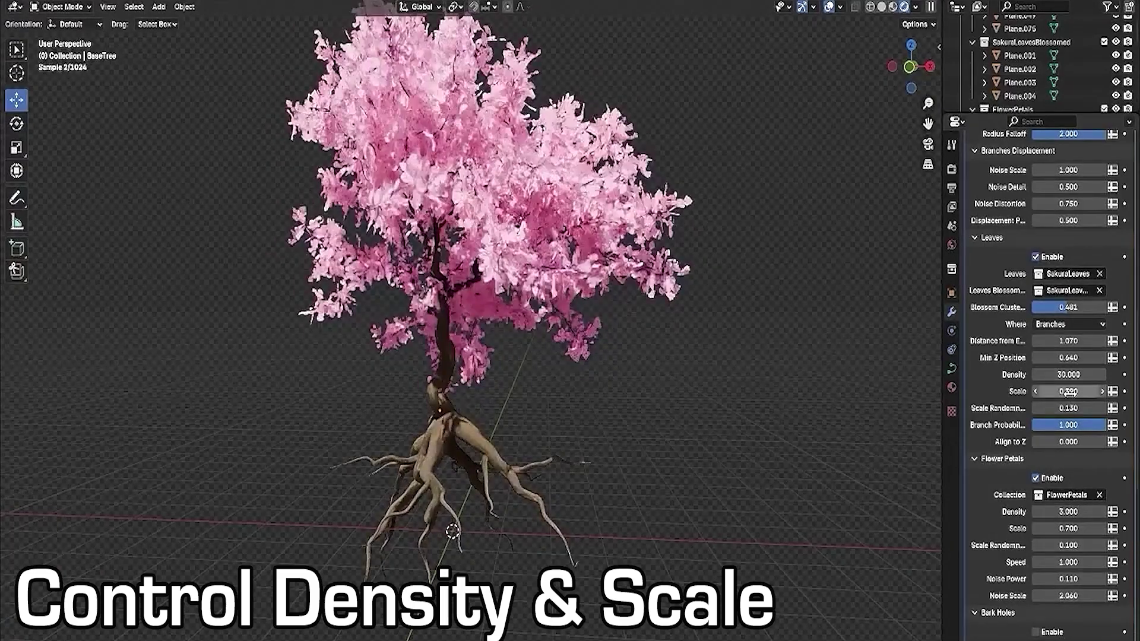
mouse_move(1071, 392)
left_mouse_down()
mouse_move(1082, 392)
mouse_move(1076, 408)
left_mouse_up()
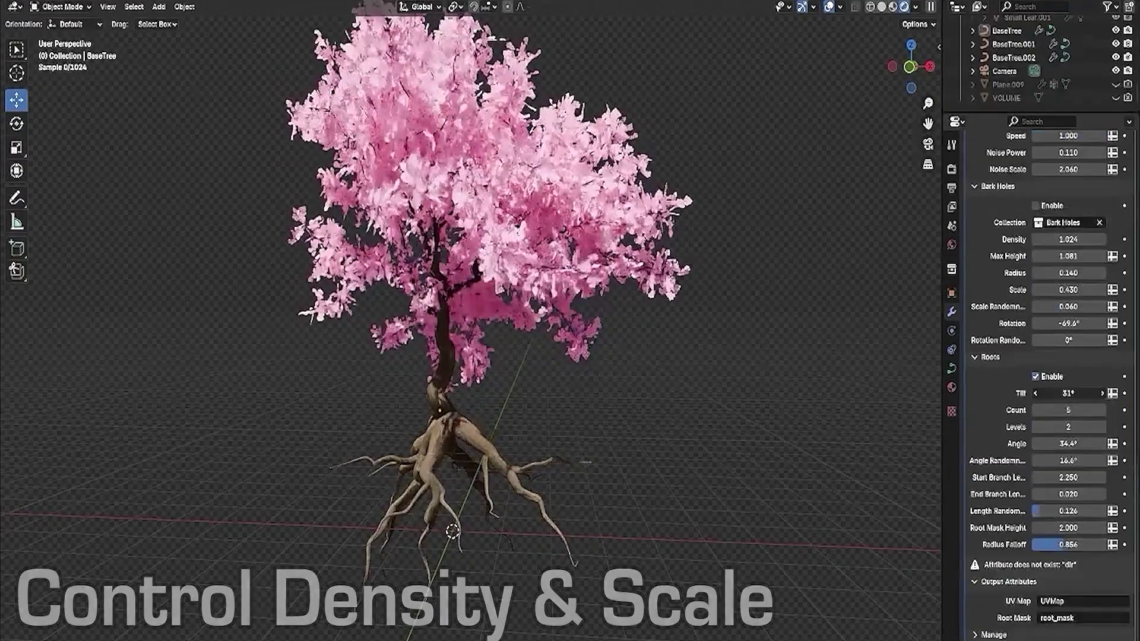
Lower the tilt of the cherry blossom tree's roots and increase the root count by four
left_click_drag(1069, 393, 1010, 414)
left_click(1102, 410)
left_click(1102, 411)
left_click(1102, 410)
left_click(1102, 411)
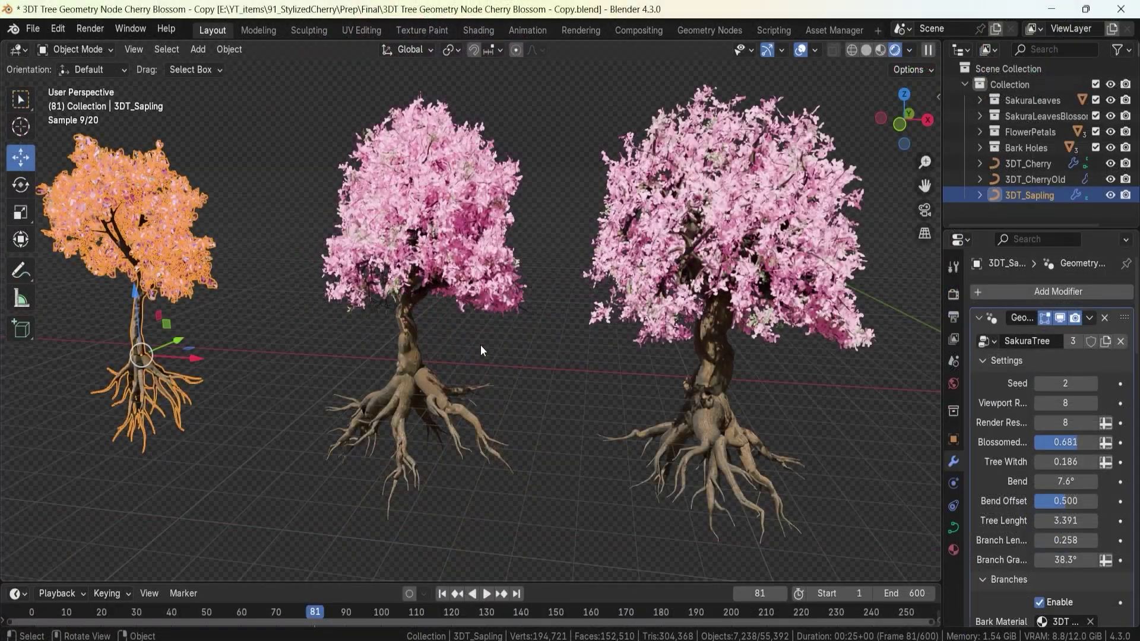
Select the medium cherry tree, the old cherry tree and the sapling in turn to compare their settings
left_click(480, 345)
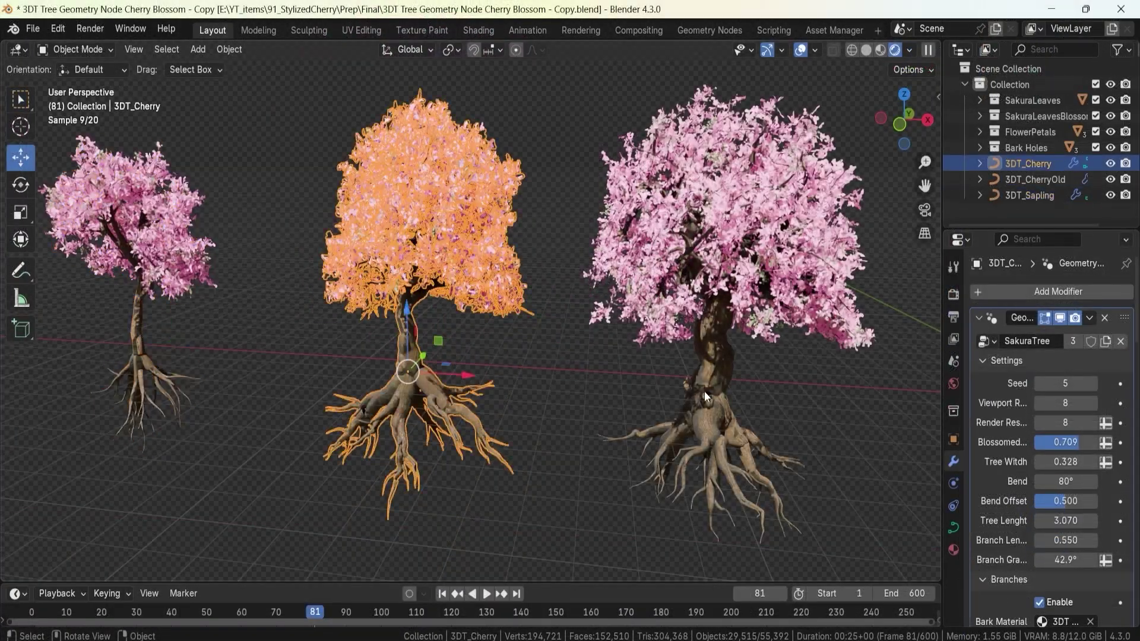
left_click(705, 391)
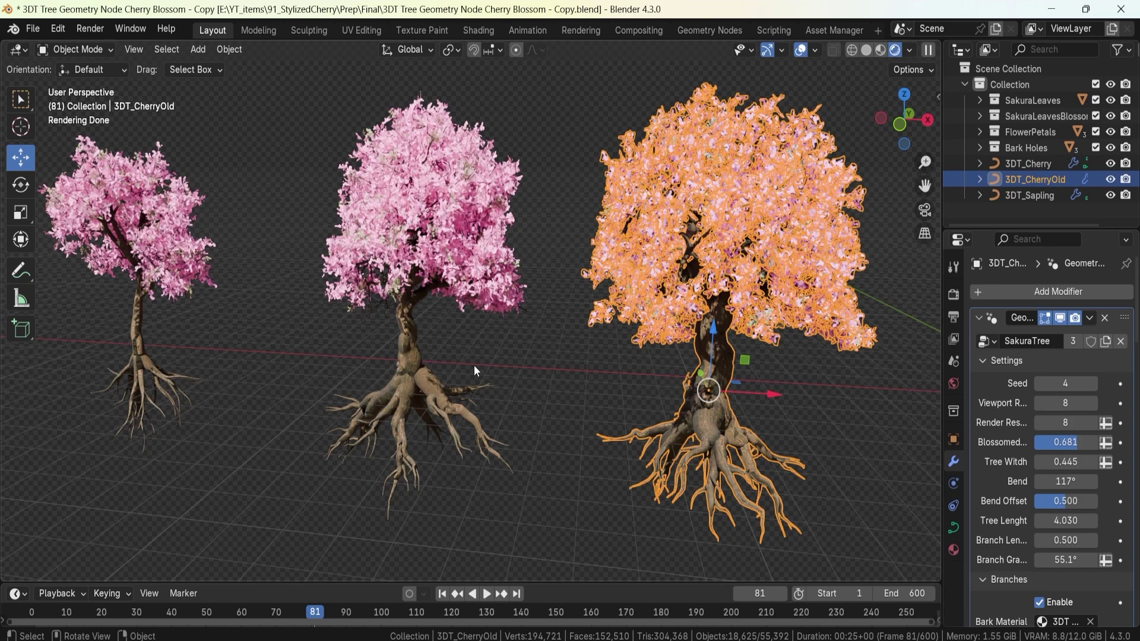
middle_click_drag(326, 346, 558, 351, "shift")
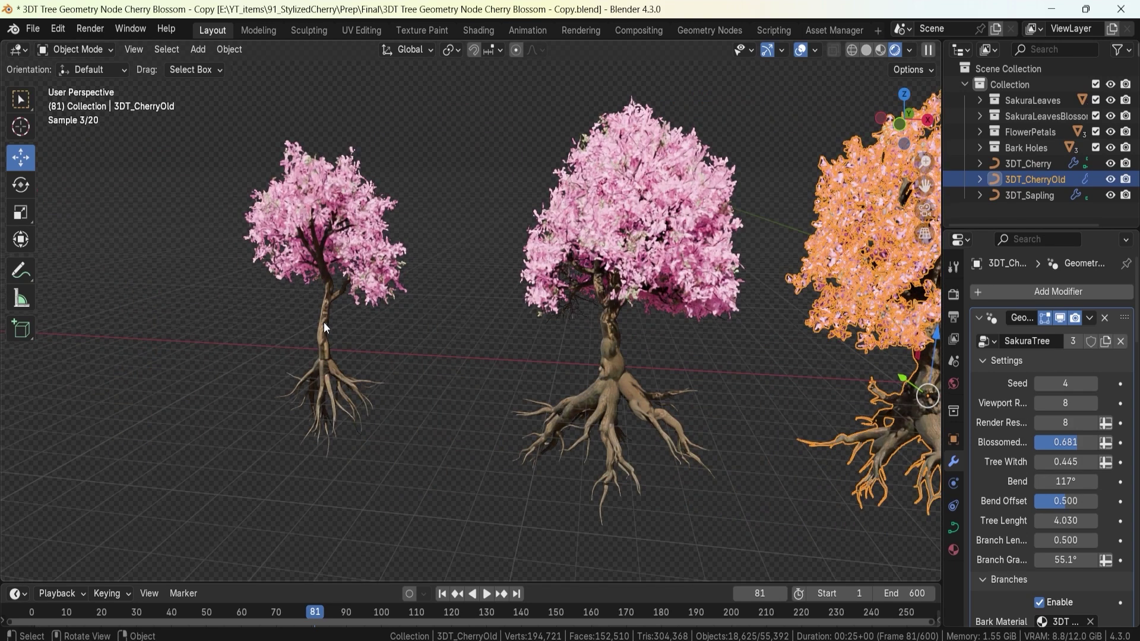
left_click(323, 322)
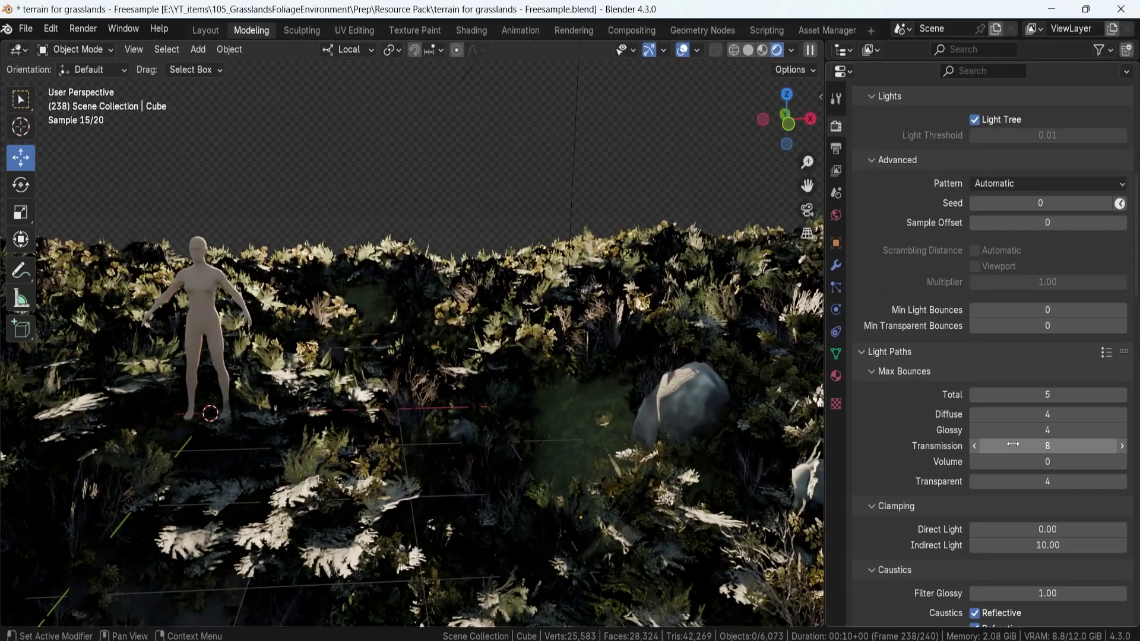
Set the maximum Transmission light bounces to 24 and raise the maximum Transparent bounces
type("4")
key("Return")
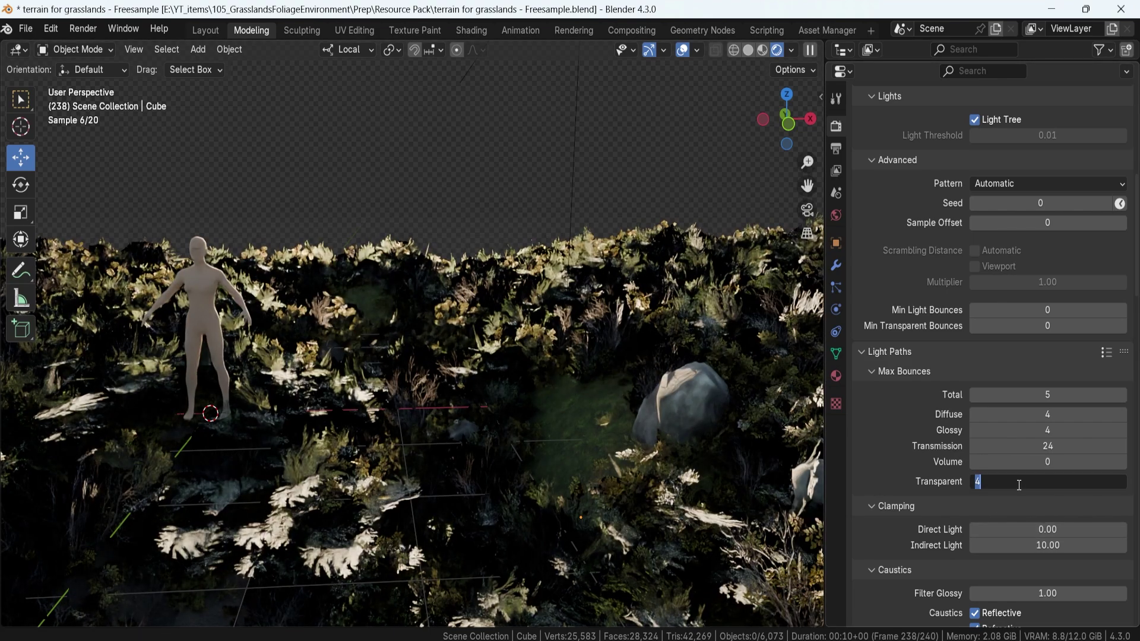
key("Return")
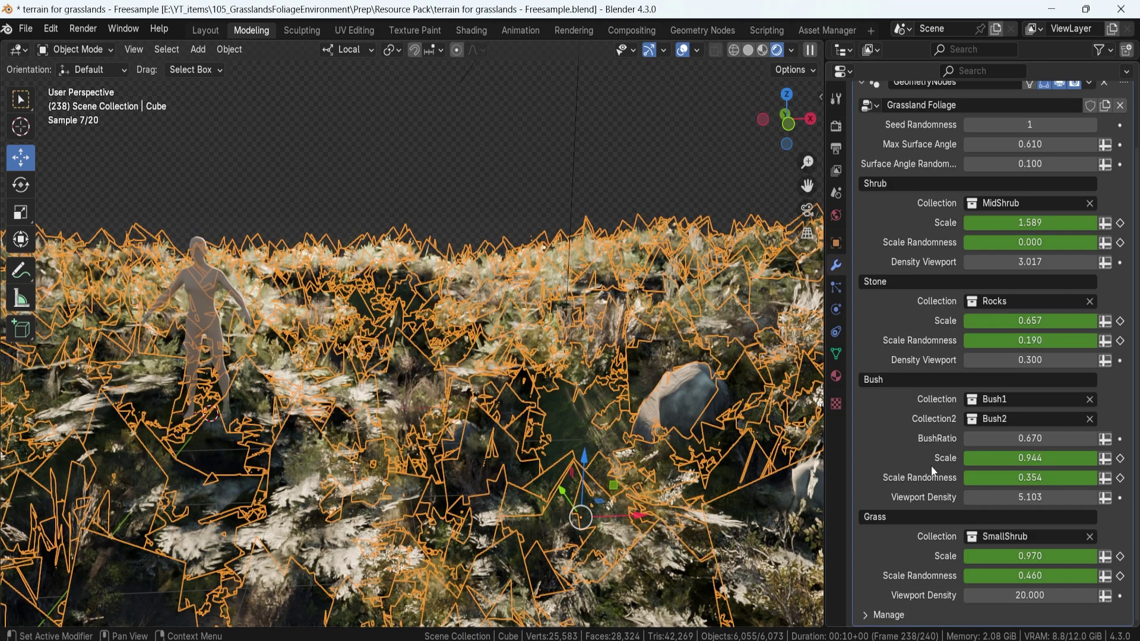
Set the bush scale of the grassland foliage to 0.964, deselect the terrain and inspect the scattered plants
mouse_move(1031, 464)
left_mouse_down()
mouse_move(1048, 464)
mouse_move(1032, 465)
left_mouse_up()
left_click(441, 183)
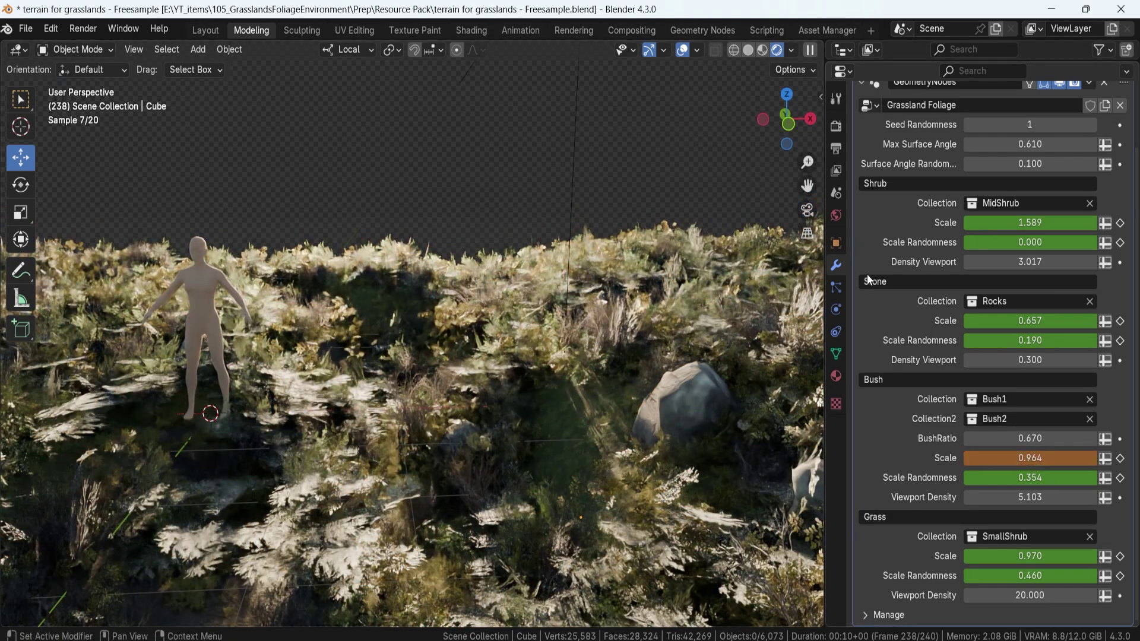
middle_click_drag(645, 423, 429, 600)
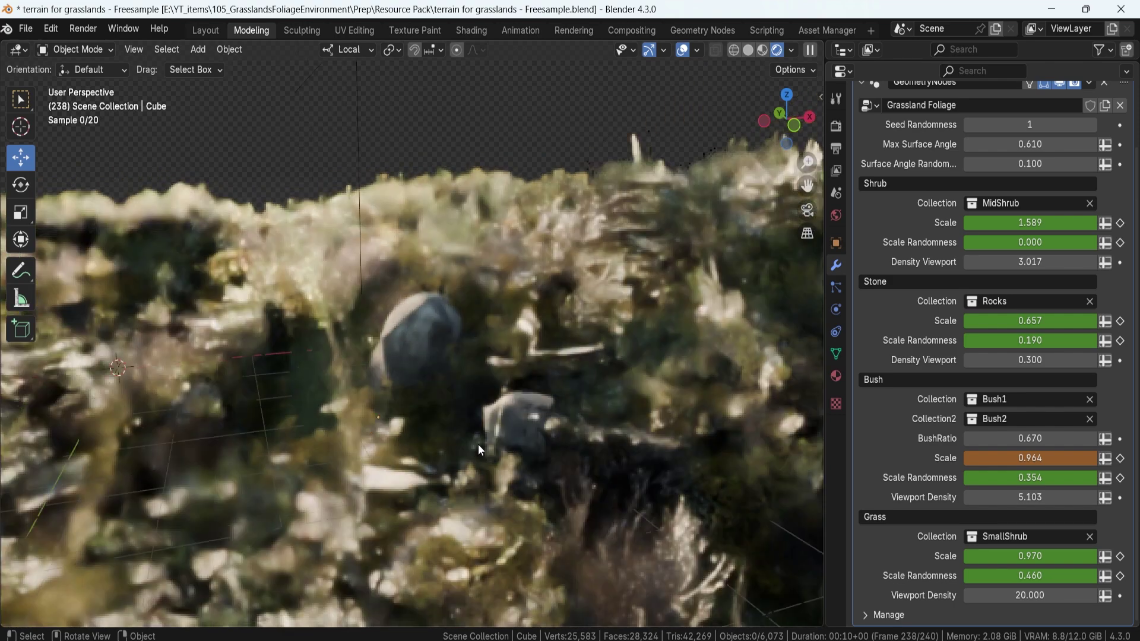